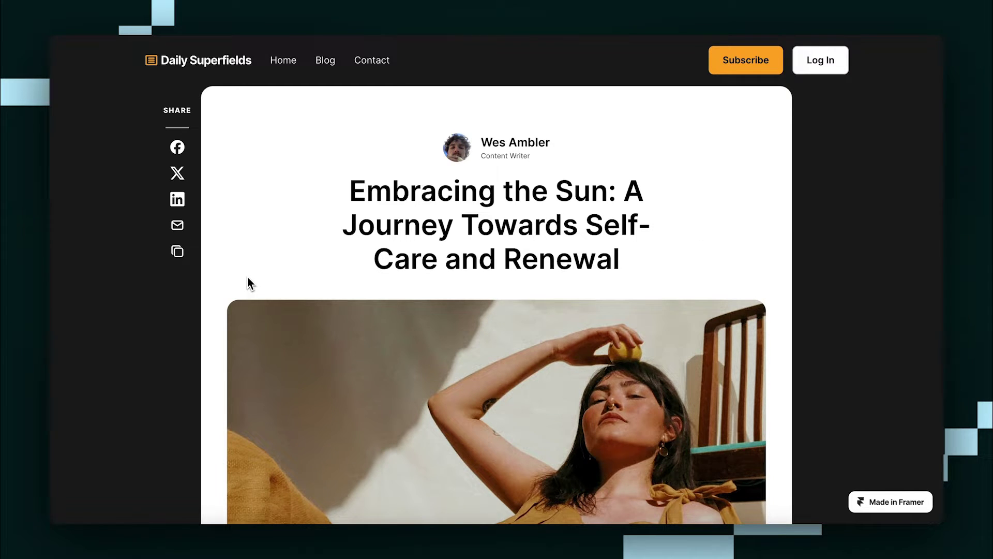
# - Copy the Social Sharing component from the Superfields powerups page, then head back to Framer
pyautogui.scroll(-7, 247, 280)
pyautogui.hotkey('alt', 'Tab')
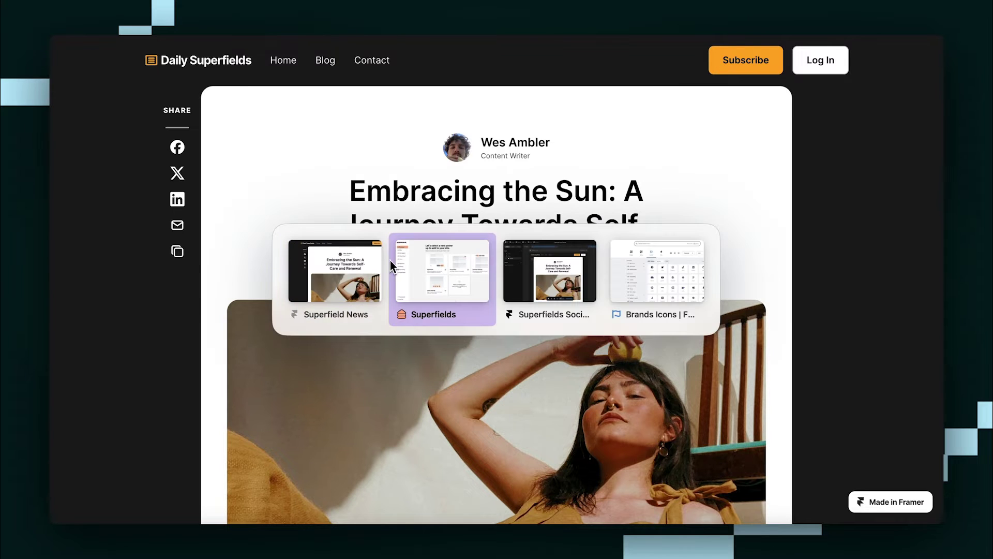
pyautogui.click(446, 293)
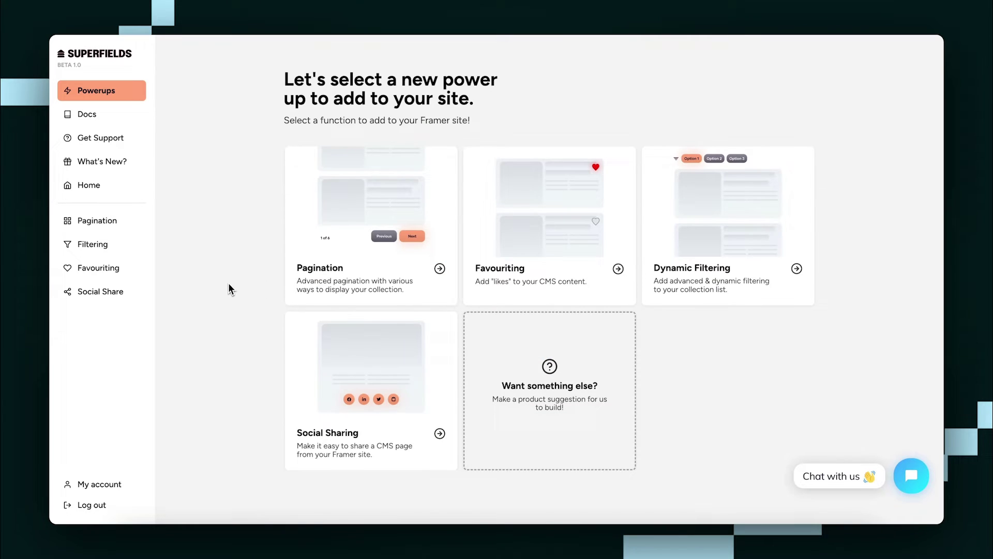
pyautogui.click(369, 412)
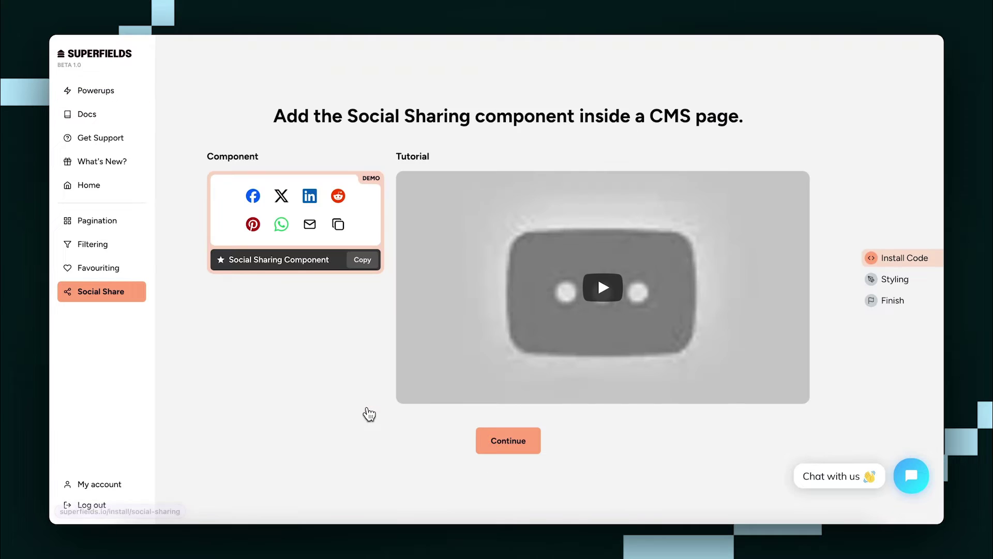
pyautogui.click(362, 260)
pyautogui.hotkey('alt', 'Tab')
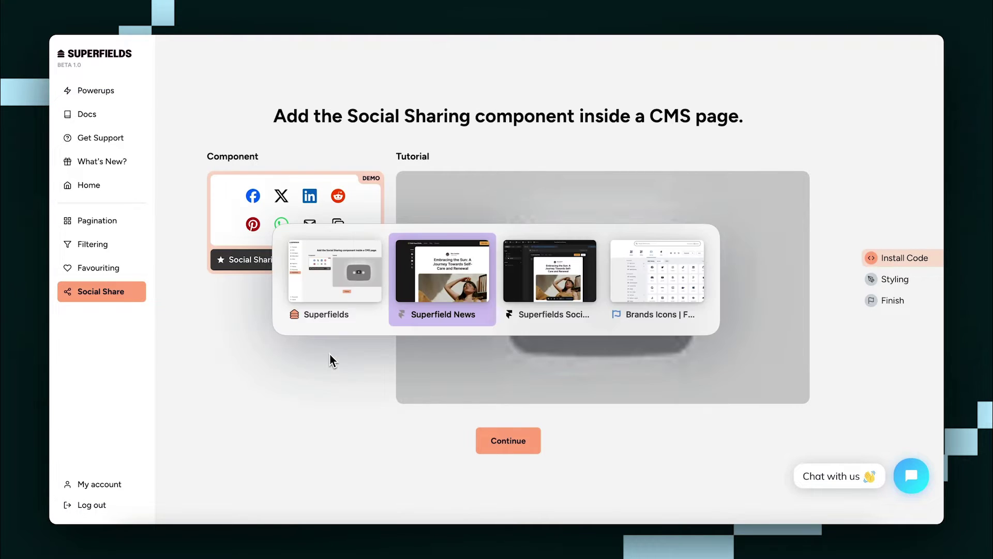
# - Paste the Social Sharing component into the /tutorial SHARE column as a Facebook button below the divider
pyautogui.click(533, 292)
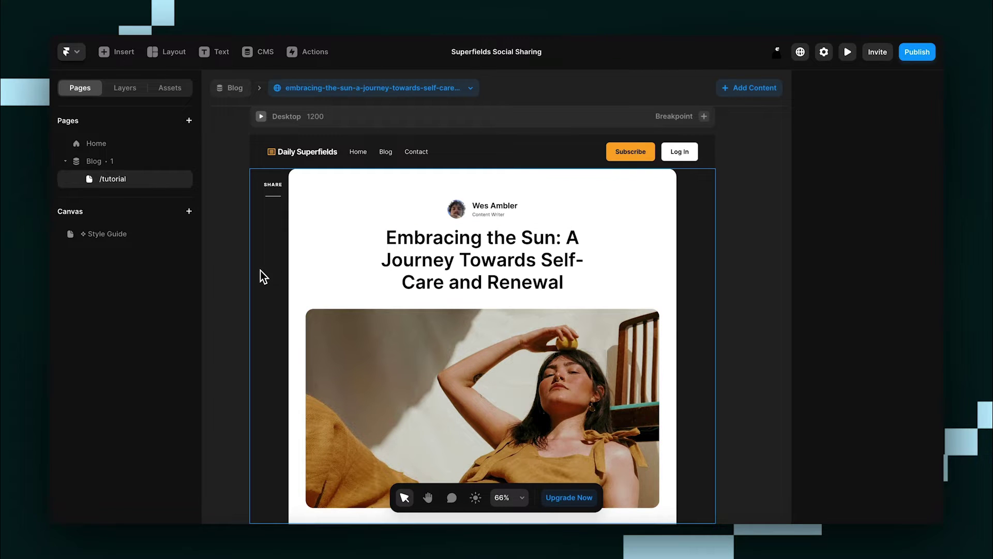
pyautogui.scroll(-1, 261, 270)
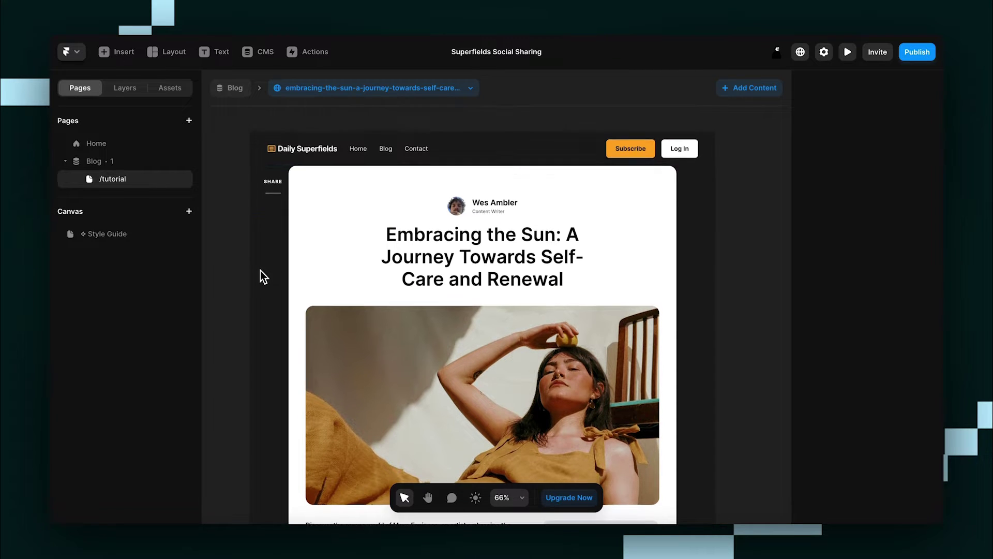
pyautogui.click(278, 201)
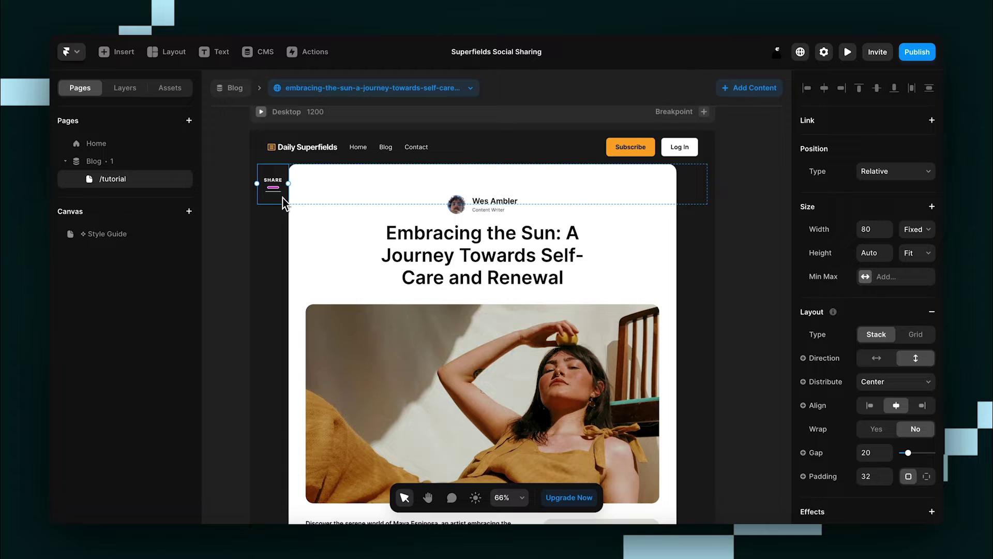
pyautogui.click(262, 218)
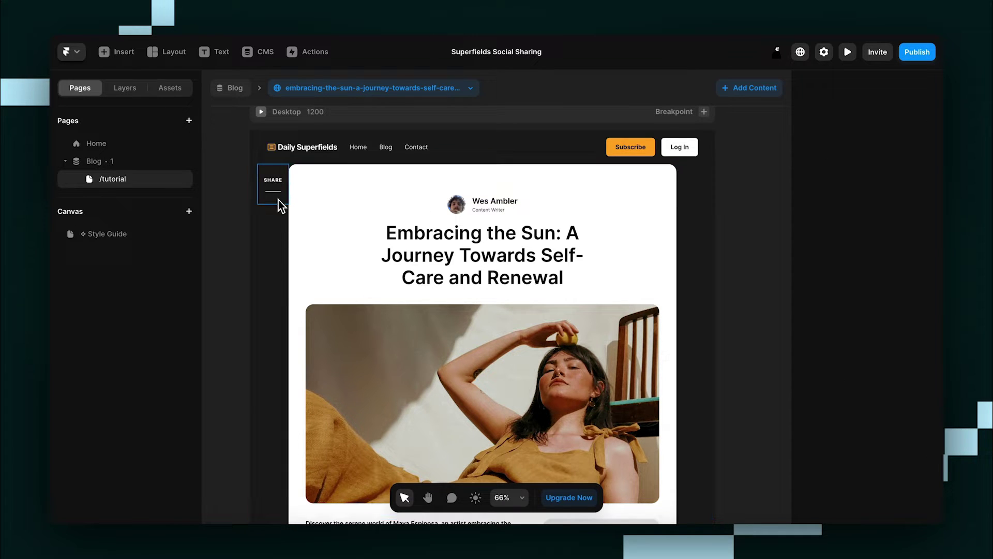
pyautogui.click(124, 167)
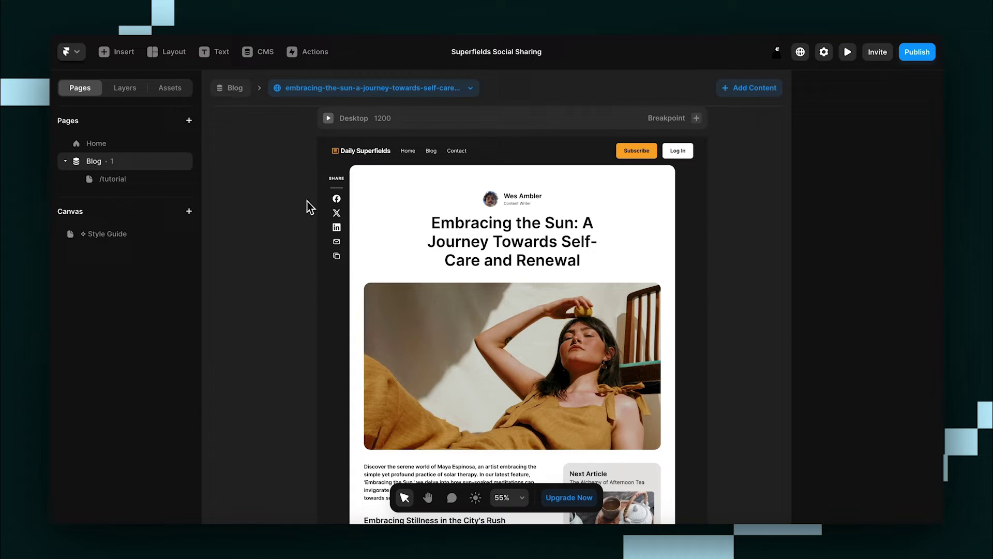
pyautogui.click(124, 180)
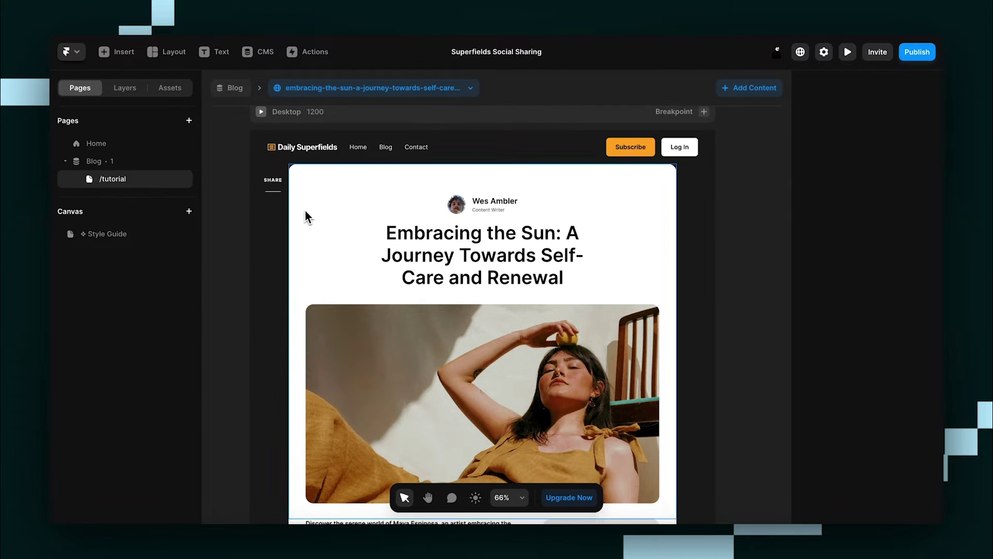
pyautogui.click(274, 203)
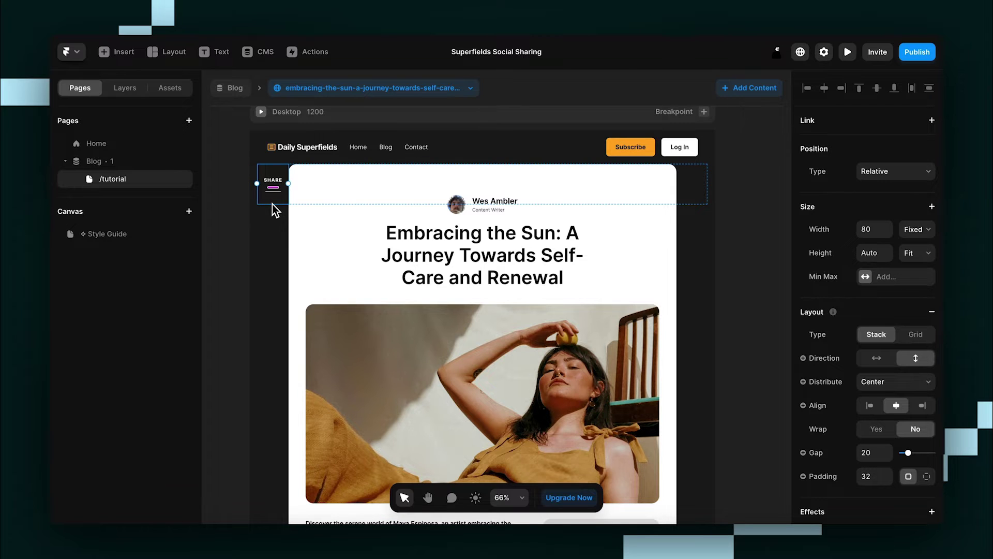
pyautogui.click(272, 206)
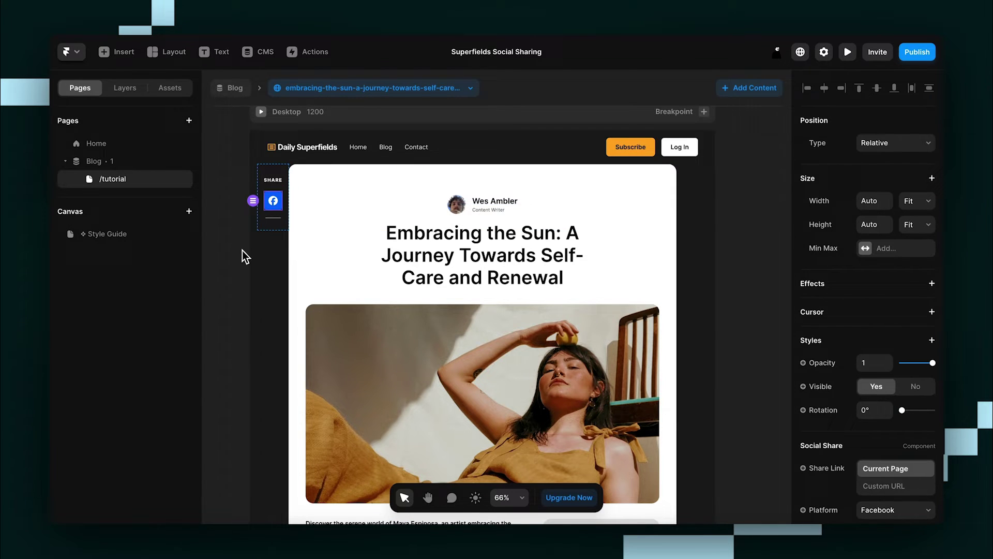
pyautogui.press('Down')
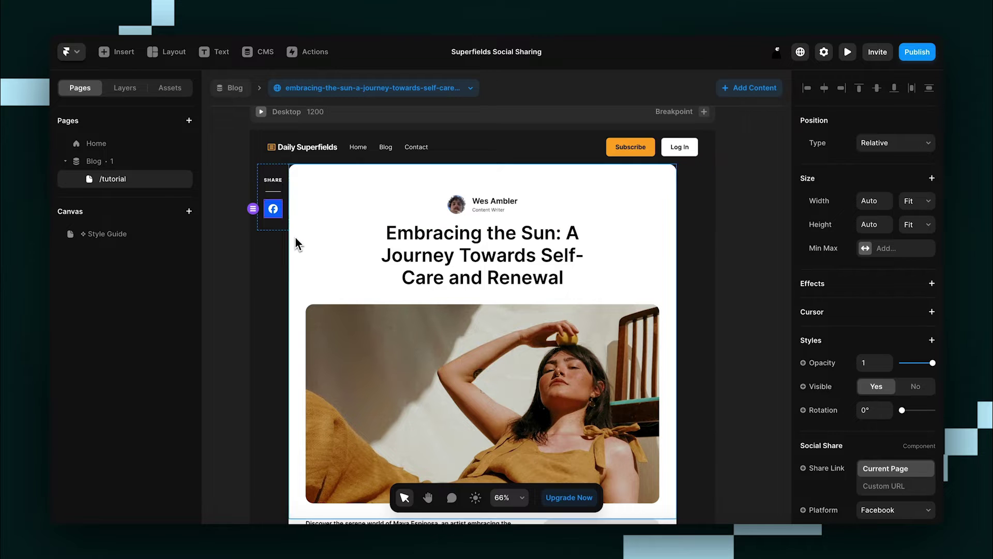
# - Review the available share platforms in the component's Platform dropdown
pyautogui.scroll(-5, 840, 437)
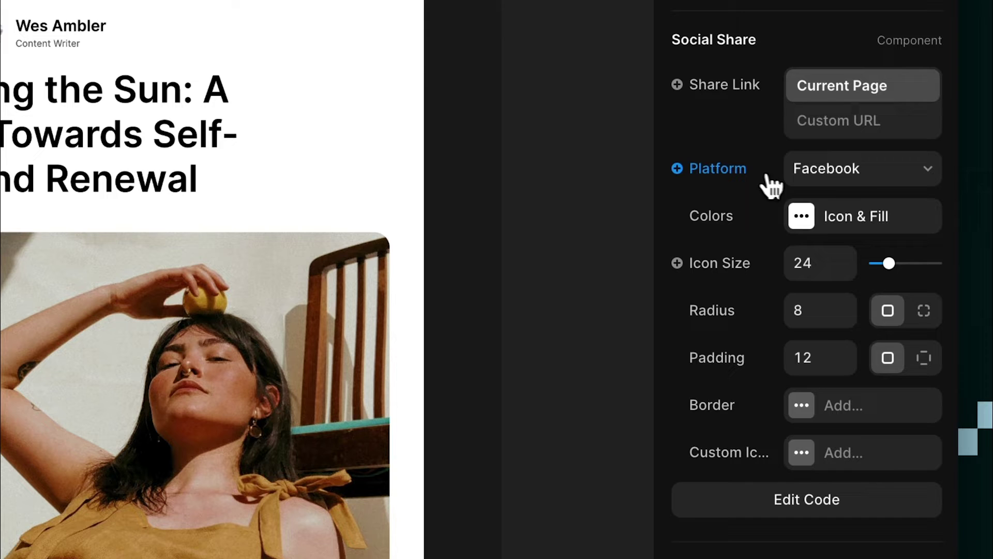
pyautogui.click(864, 181)
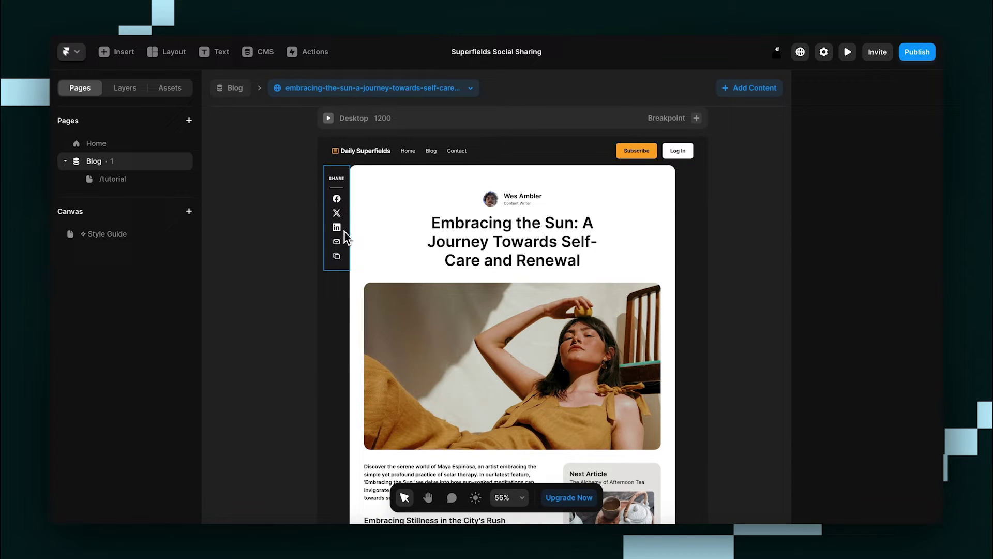
# - Duplicate the Facebook button, setting the copies to share to X and LinkedIn
pyautogui.click(140, 182)
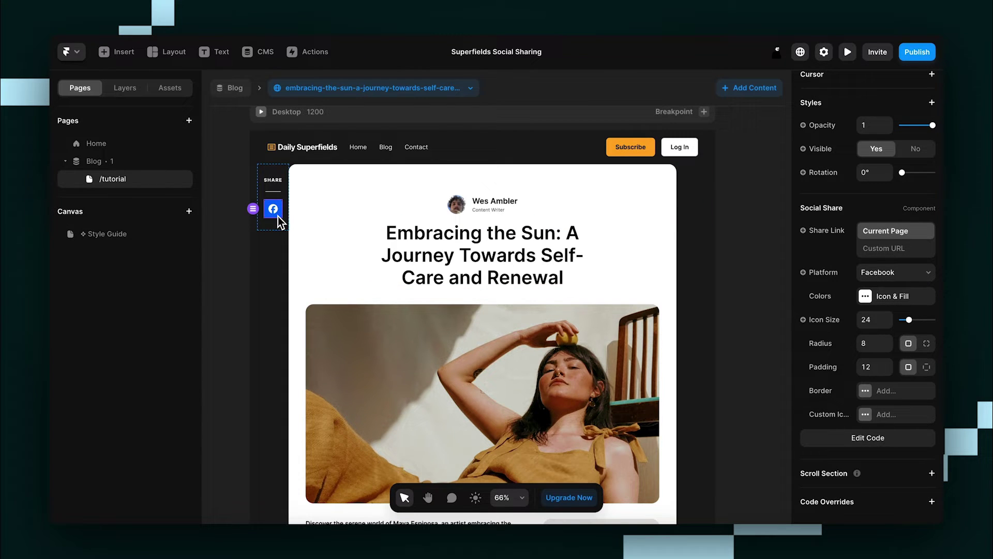
pyautogui.hotkey('ctrl', 'd')
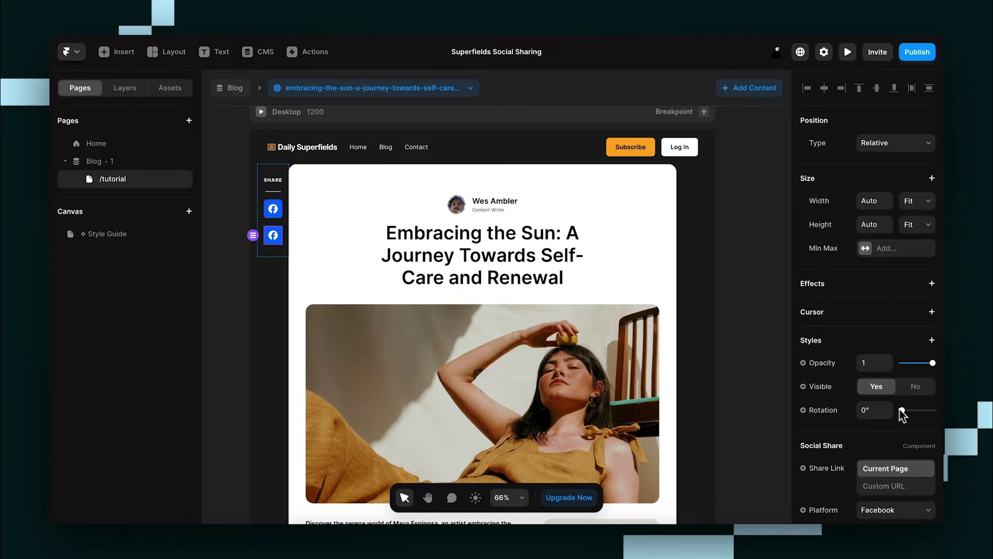
pyautogui.scroll(-2, 898, 413)
pyautogui.scroll(-1, 898, 458)
pyautogui.click(911, 363)
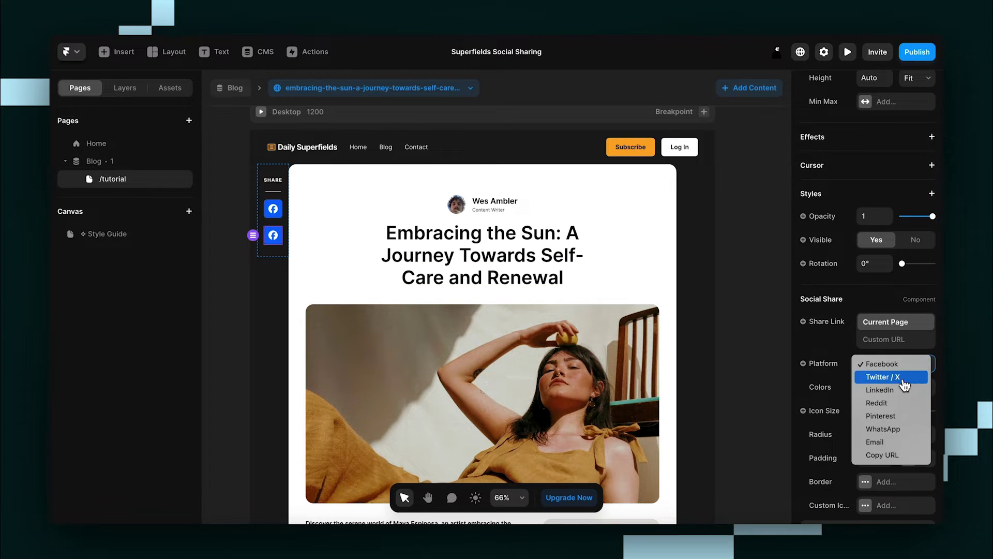
pyautogui.click(908, 377)
pyautogui.hotkey('ctrl', 'd')
pyautogui.scroll(-2, 899, 414)
pyautogui.click(910, 444)
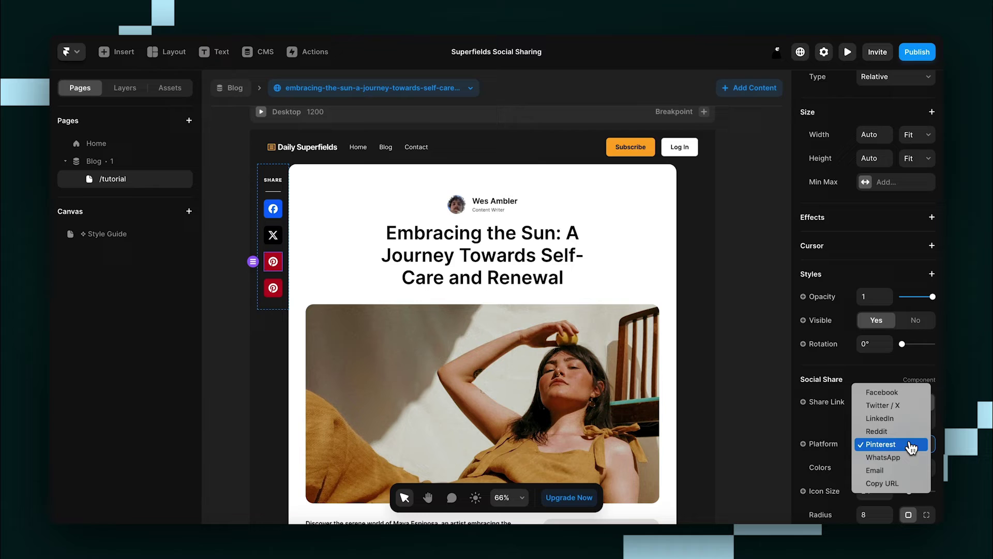
pyautogui.click(911, 426)
pyautogui.scroll(2, 910, 429)
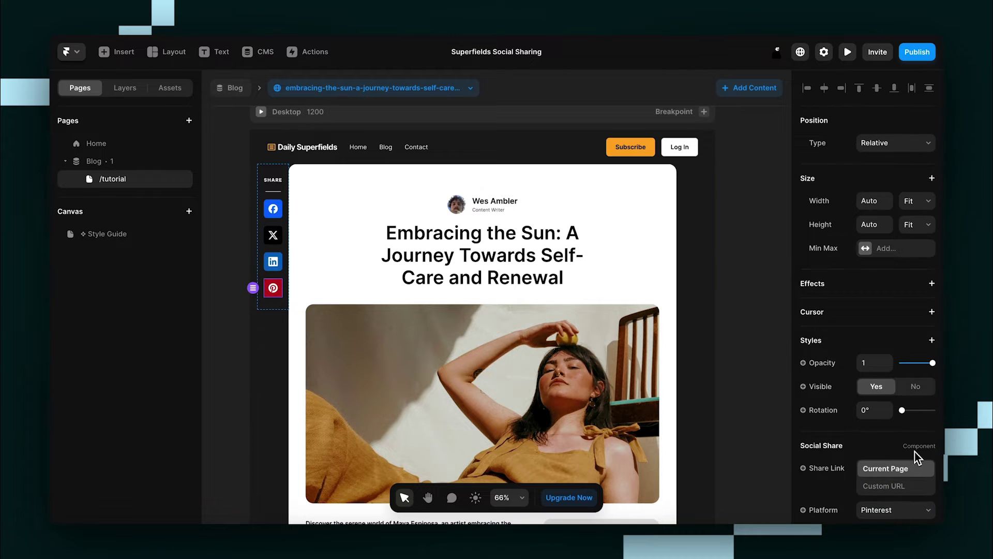
# - Set the fourth button to Email and add a fifth button that copies the page URL
pyautogui.click(903, 468)
pyautogui.scroll(-2, 900, 465)
pyautogui.click(900, 426)
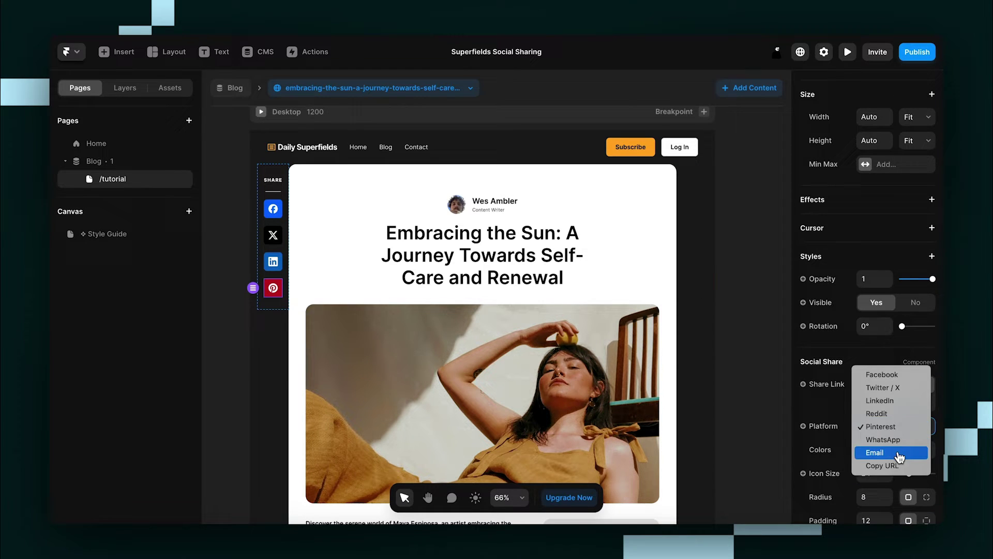
pyautogui.click(900, 454)
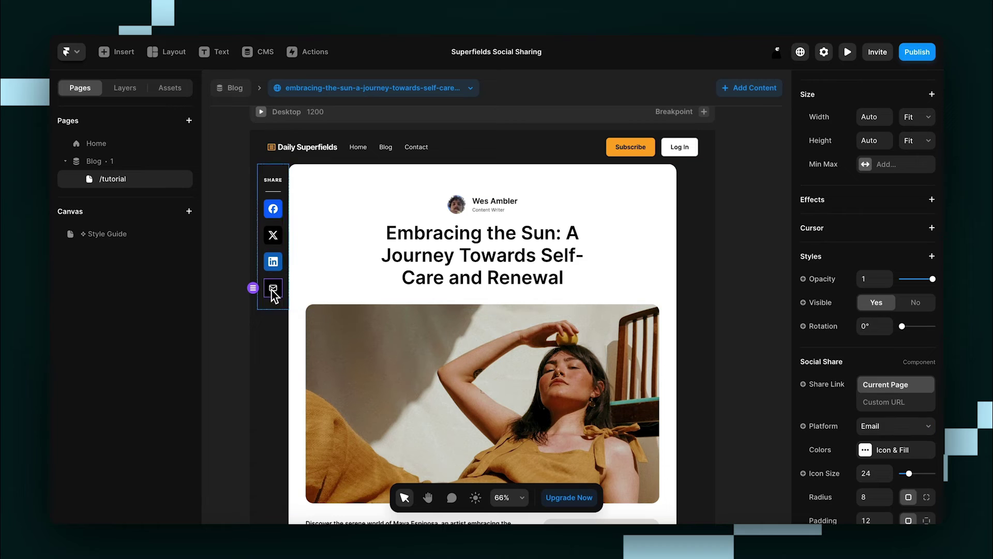
pyautogui.hotkey('ctrl', 'd')
pyautogui.scroll(-3, 851, 466)
pyautogui.click(894, 374)
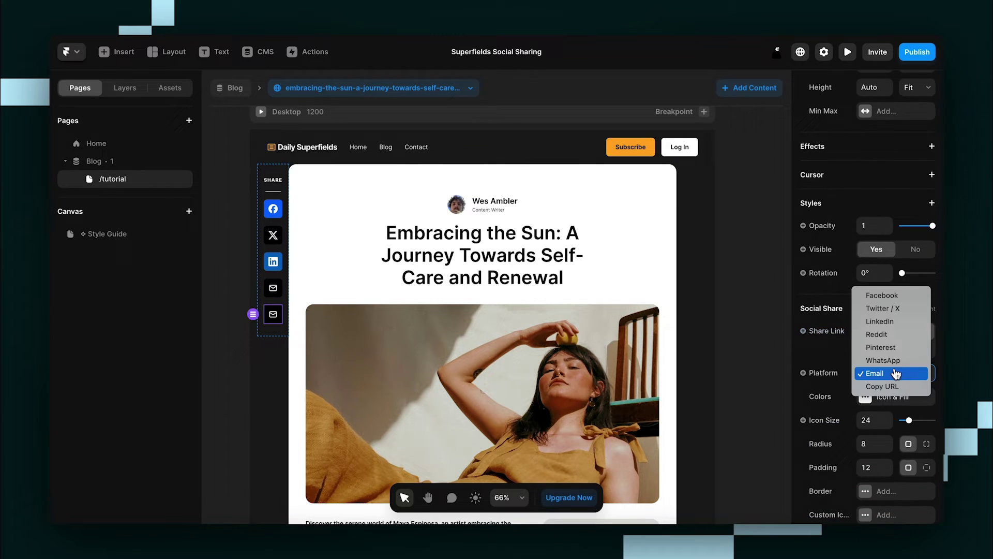
pyautogui.click(900, 388)
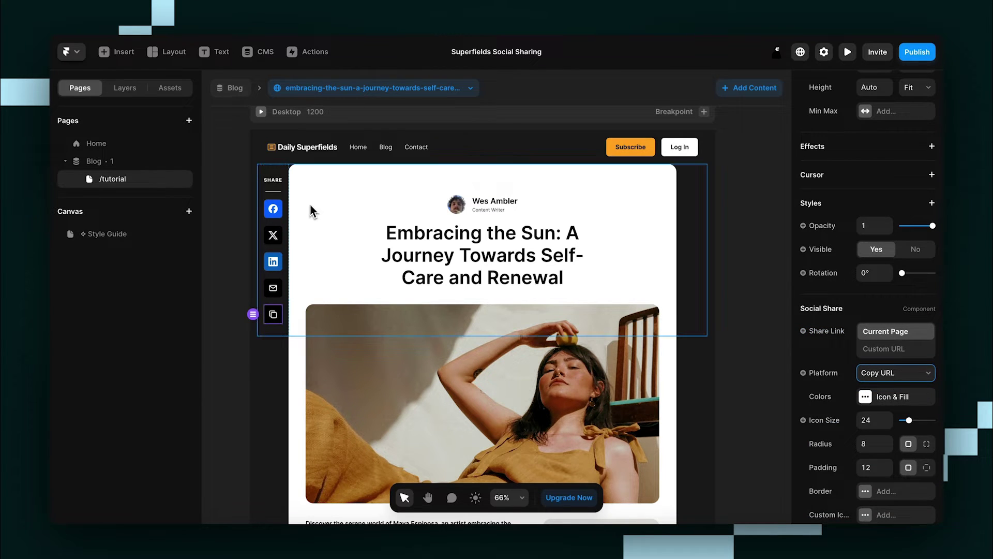
pyautogui.click(273, 210)
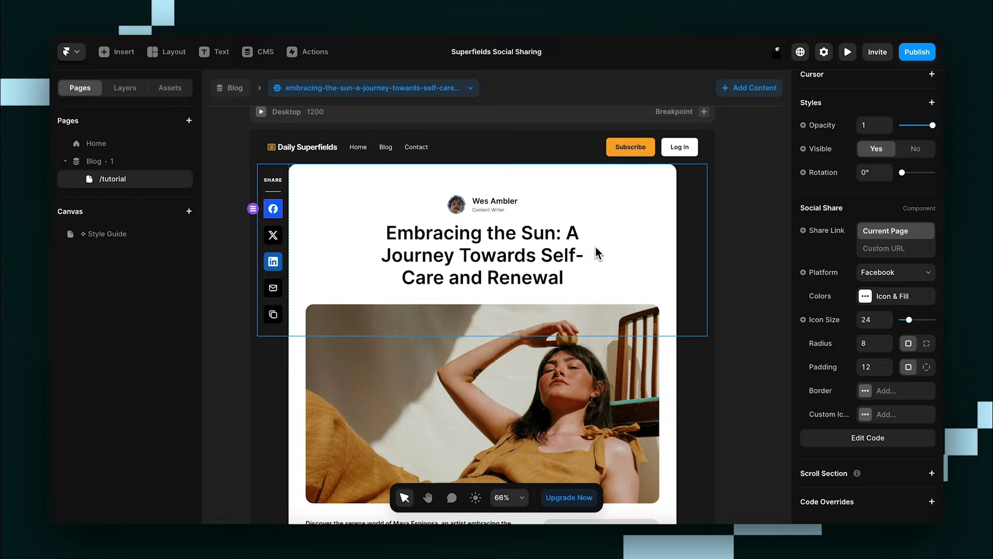
# - Select all five share buttons and give them a custom #FFFFFF border of width 2
pyautogui.keyDown('shift'); pyautogui.click(274, 236); pyautogui.keyUp('shift')
pyautogui.keyDown('shift'); pyautogui.click(273, 261); pyautogui.keyUp('shift')
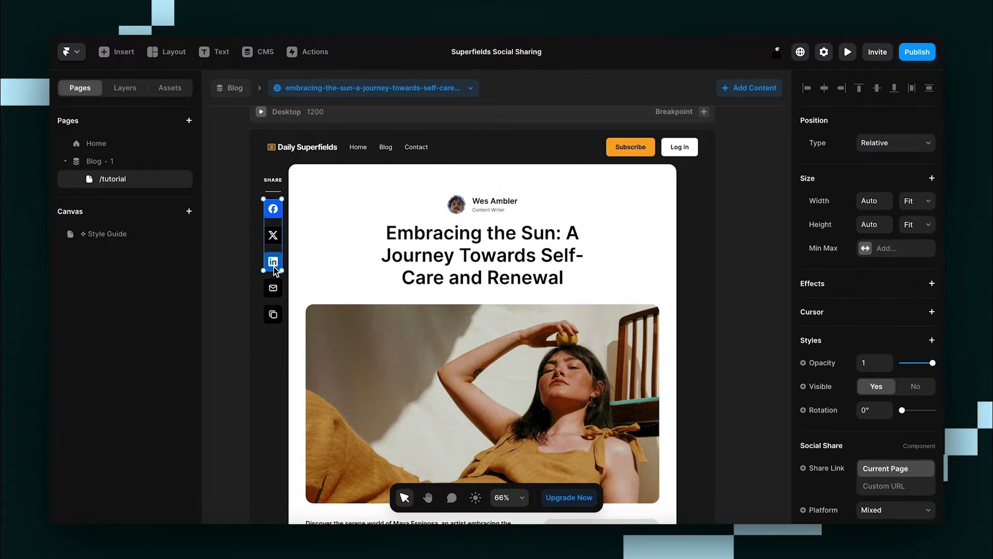
pyautogui.keyDown('shift'); pyautogui.click(273, 288); pyautogui.keyUp('shift')
pyautogui.keyDown('shift'); pyautogui.click(274, 313); pyautogui.keyUp('shift')
pyautogui.scroll(-4, 843, 401)
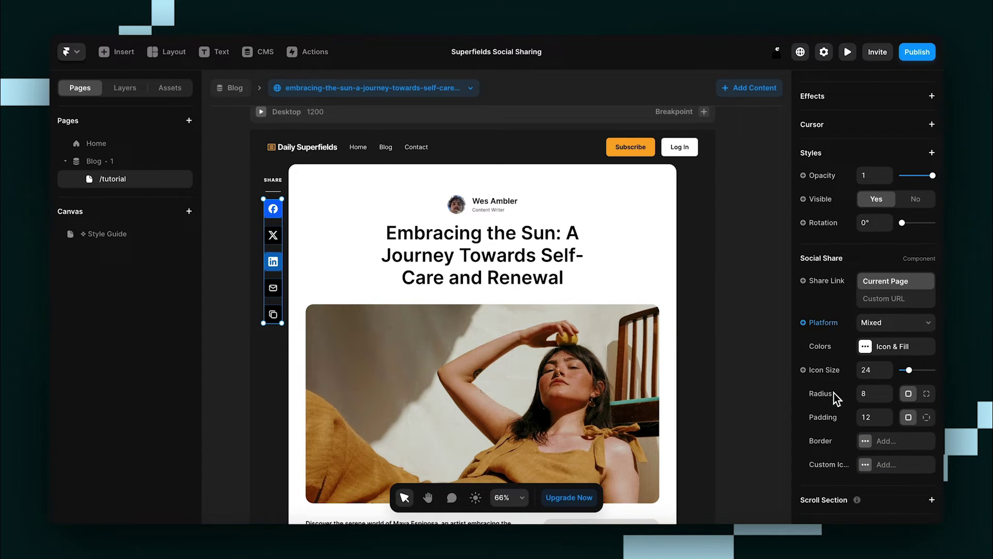
pyautogui.scroll(-1, 833, 393)
pyautogui.click(872, 423)
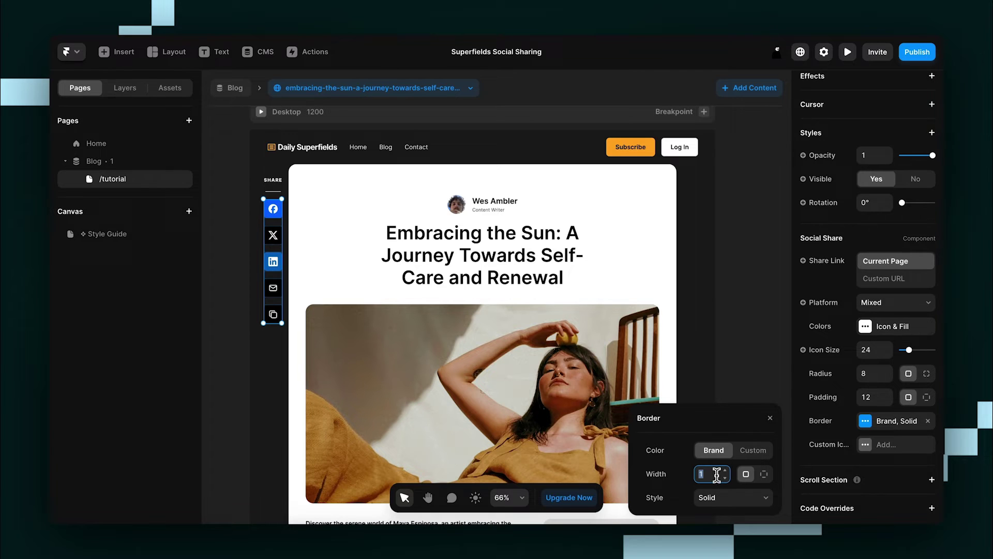
pyautogui.write('3')
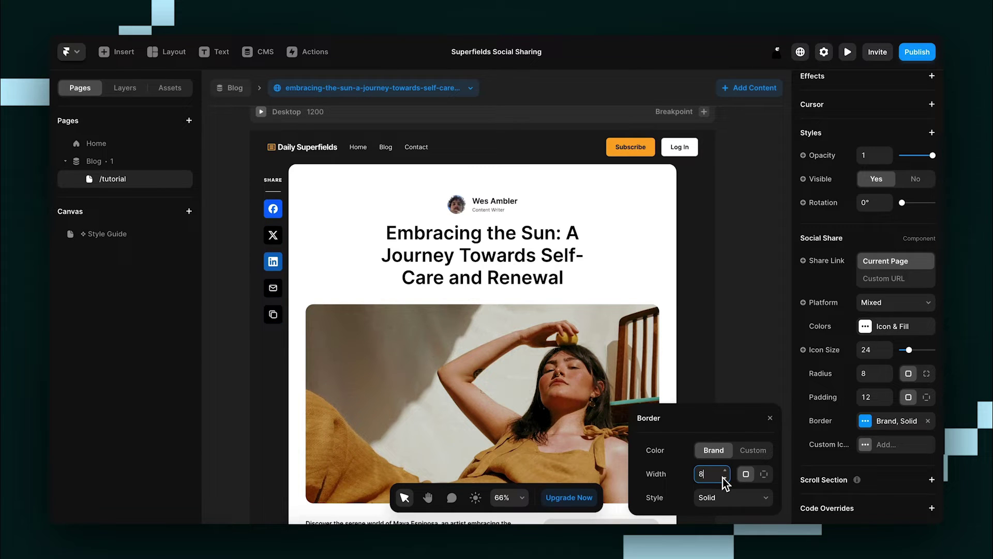
pyautogui.click(753, 450)
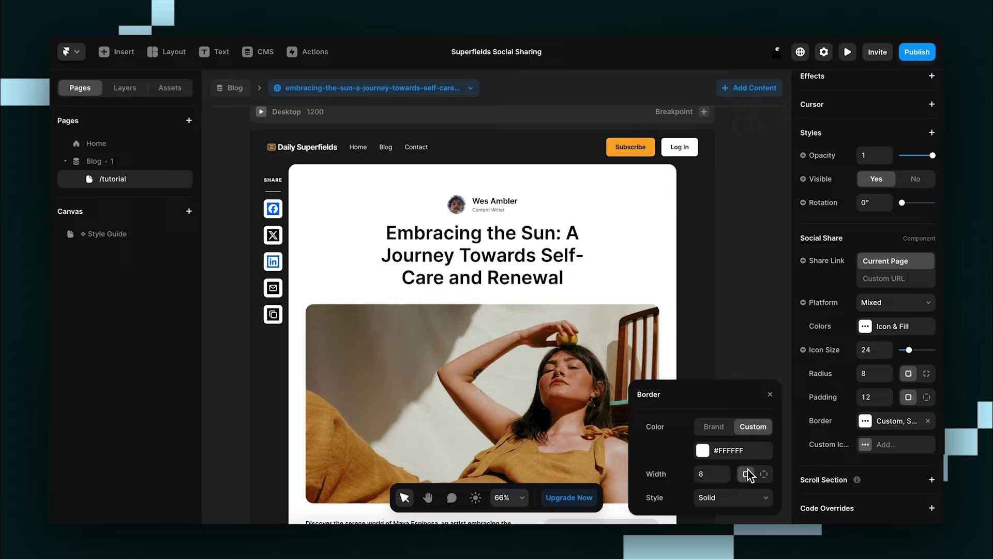
pyautogui.write('2')
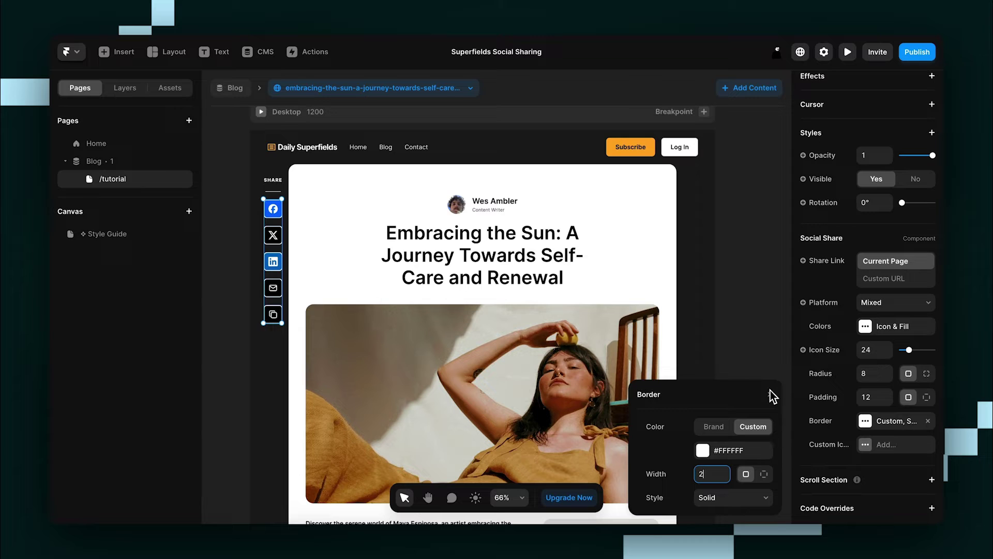
# - Remove the border, clear the buttons' custom fill and set the icon colour to White
pyautogui.click(929, 423)
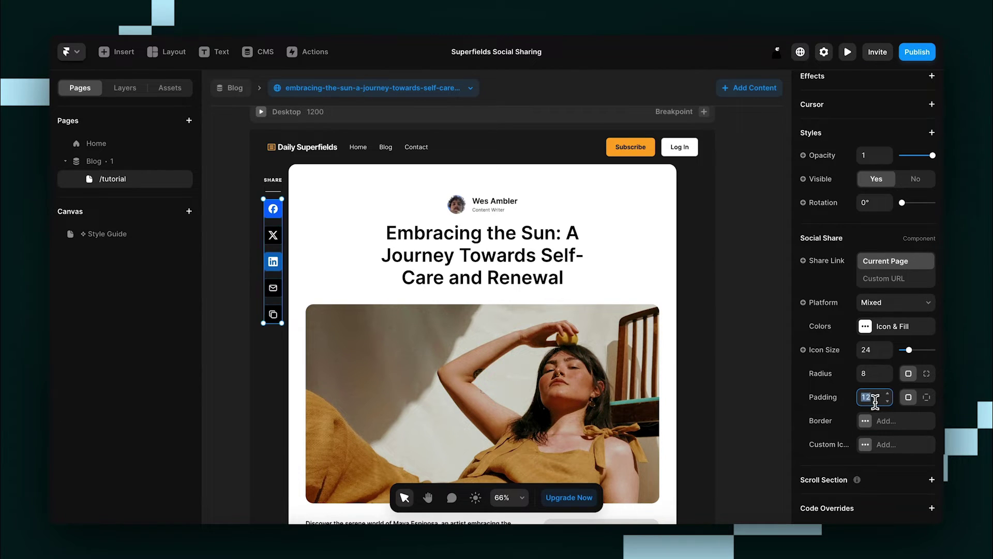
pyautogui.click(107, 164)
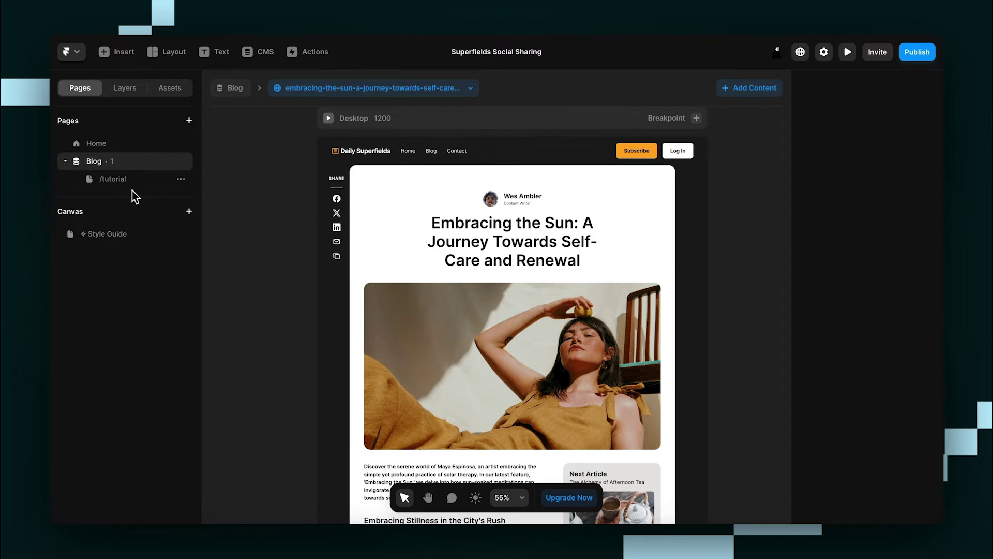
pyautogui.click(111, 179)
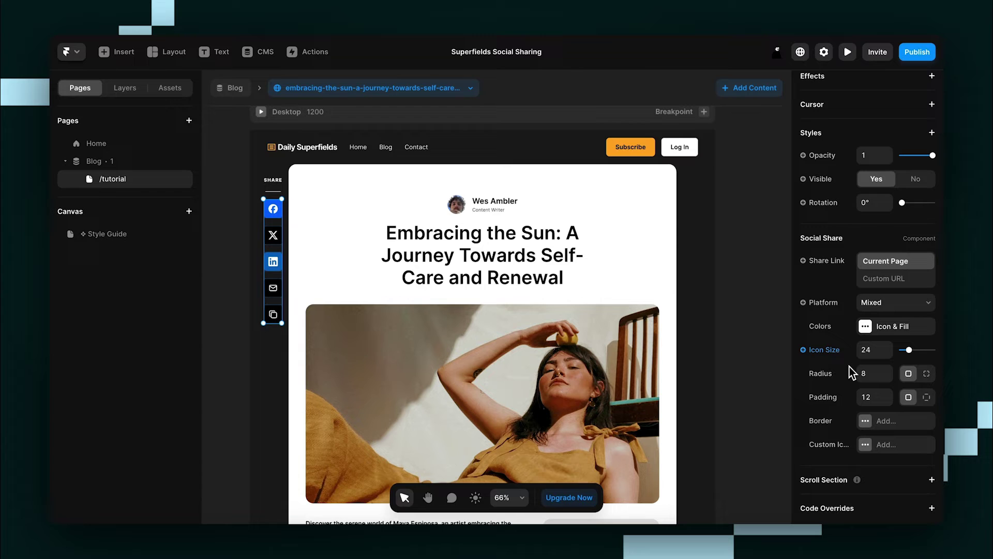
pyautogui.click(882, 327)
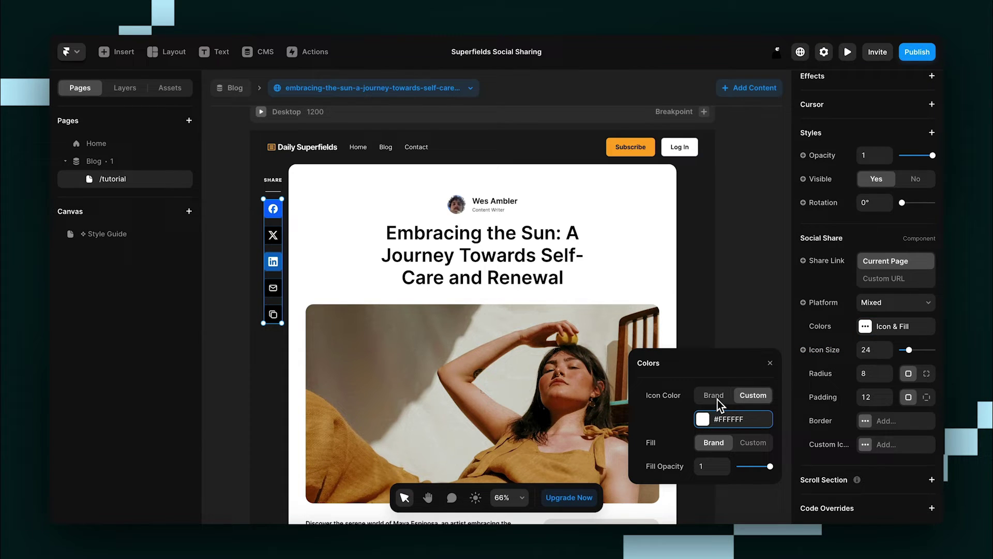
pyautogui.click(754, 444)
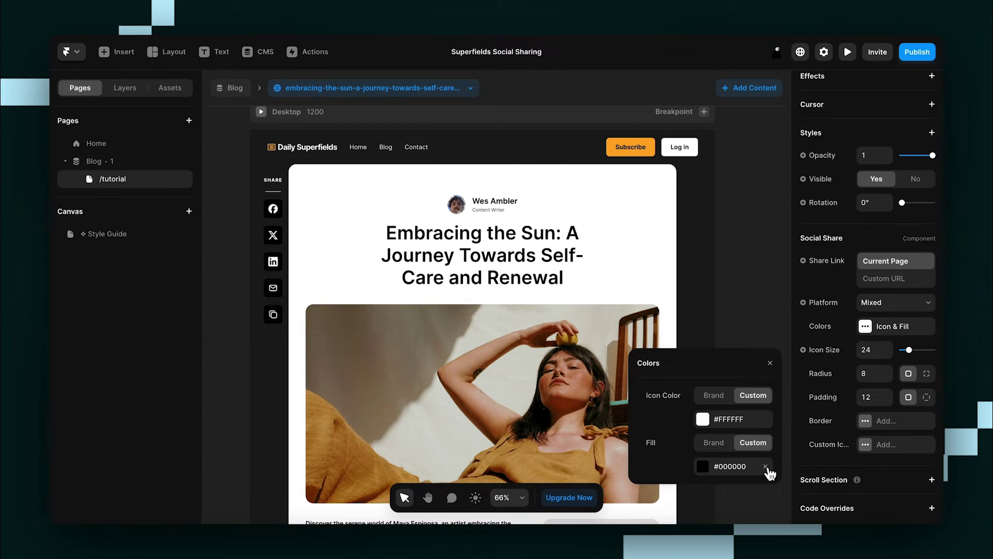
pyautogui.click(766, 466)
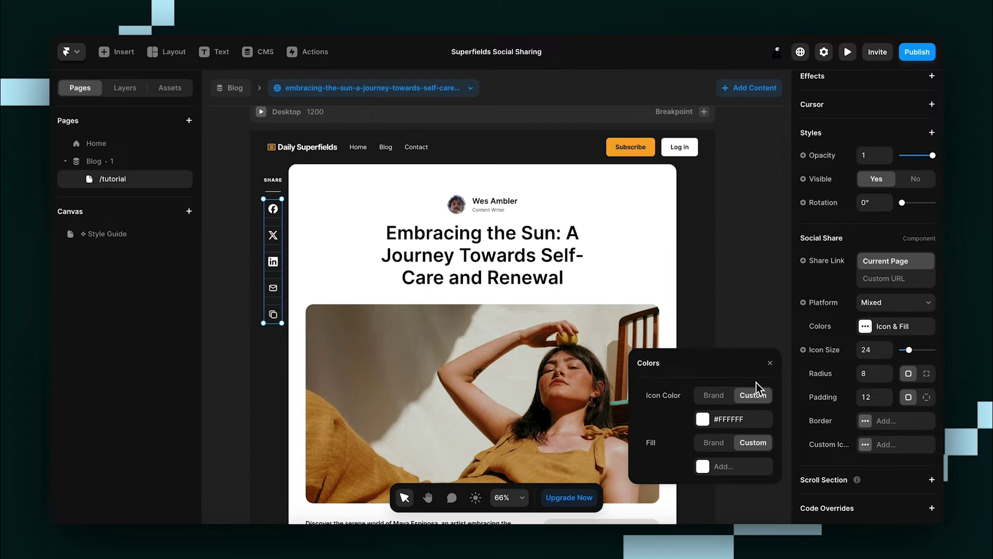
pyautogui.click(725, 419)
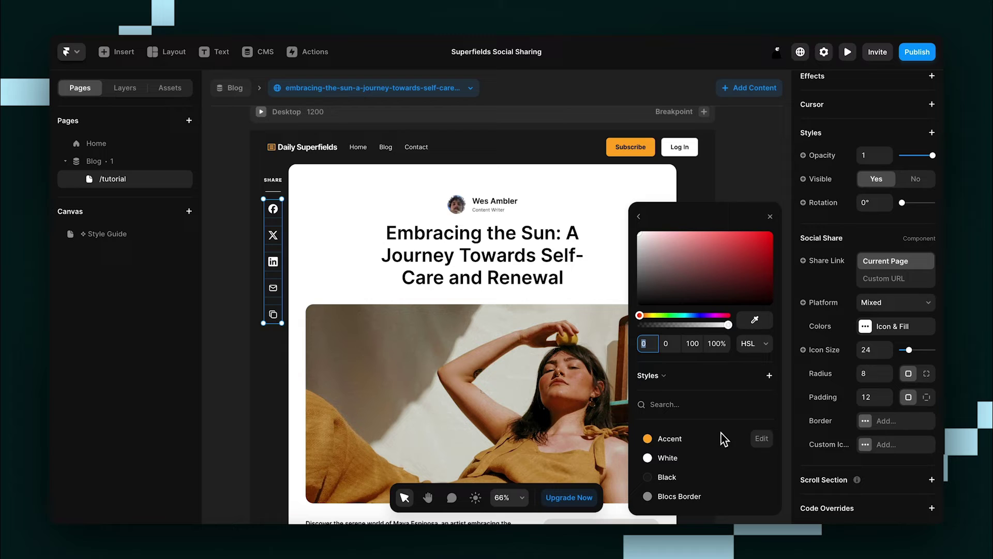
pyautogui.click(673, 458)
pyautogui.click(638, 216)
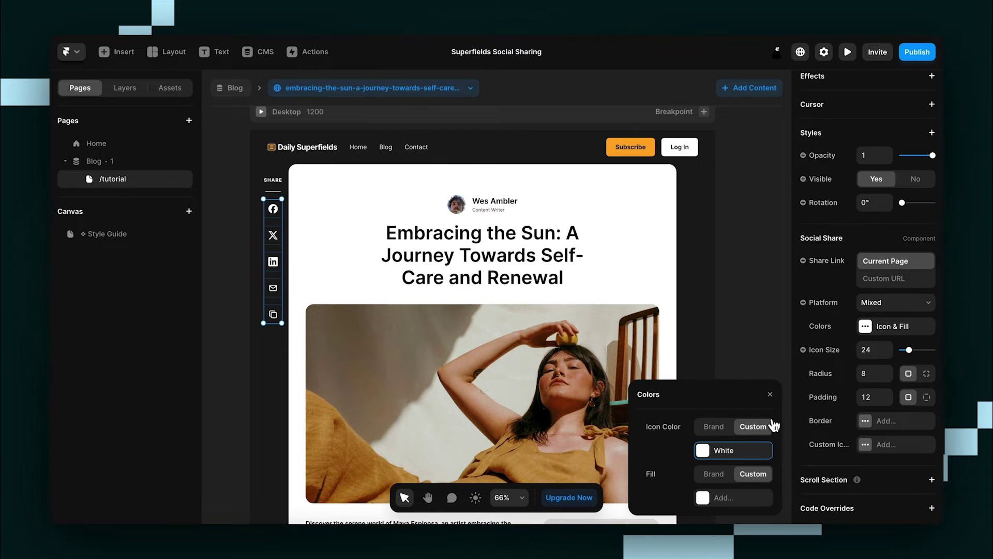
pyautogui.click(770, 395)
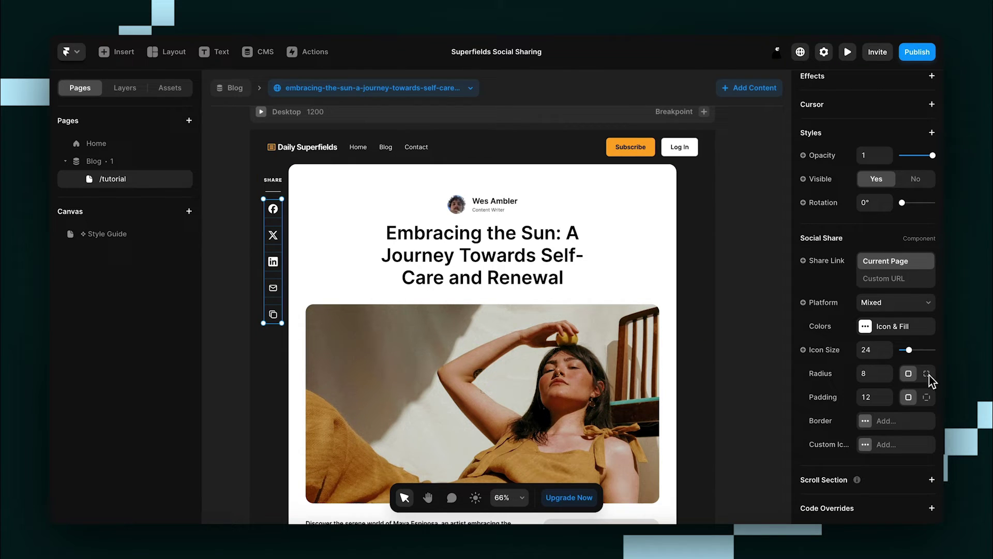
# - Set the corner radius and padding to 0, then compare against the Blog page
pyautogui.click(876, 373)
pyautogui.write('0')
pyautogui.click(877, 399)
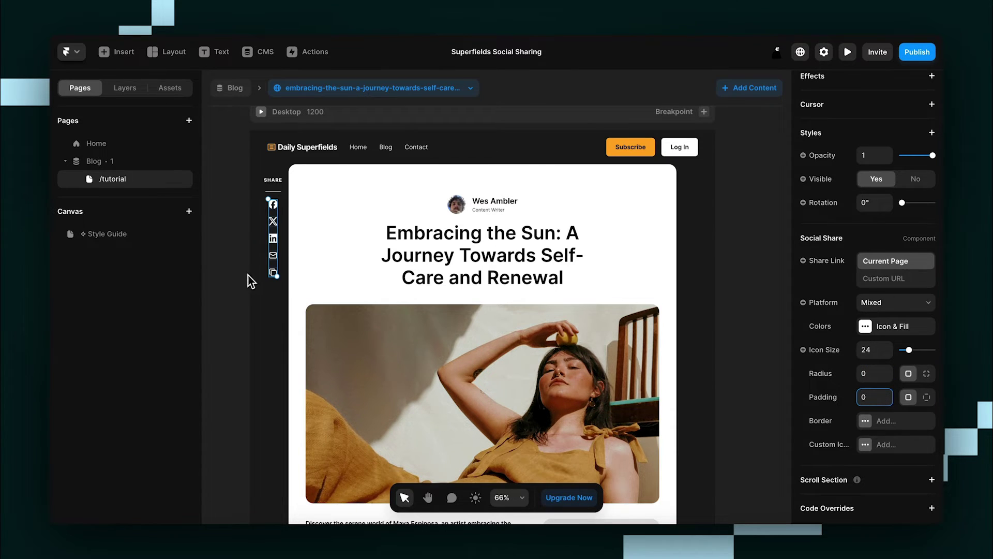
pyautogui.click(231, 243)
pyautogui.click(117, 163)
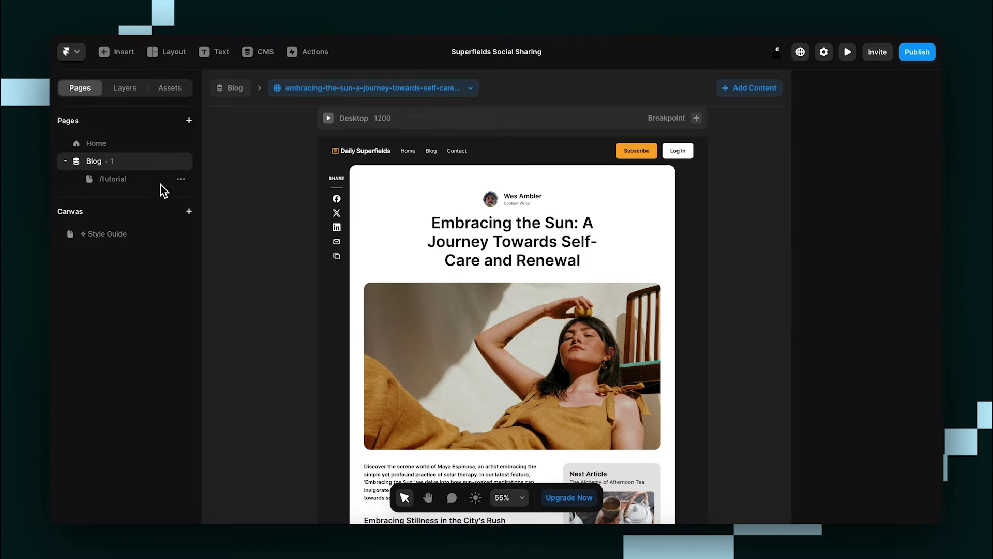
# - Reopen /tutorial and inspect the share column's five plain white icons
pyautogui.click(134, 186)
pyautogui.click(275, 227)
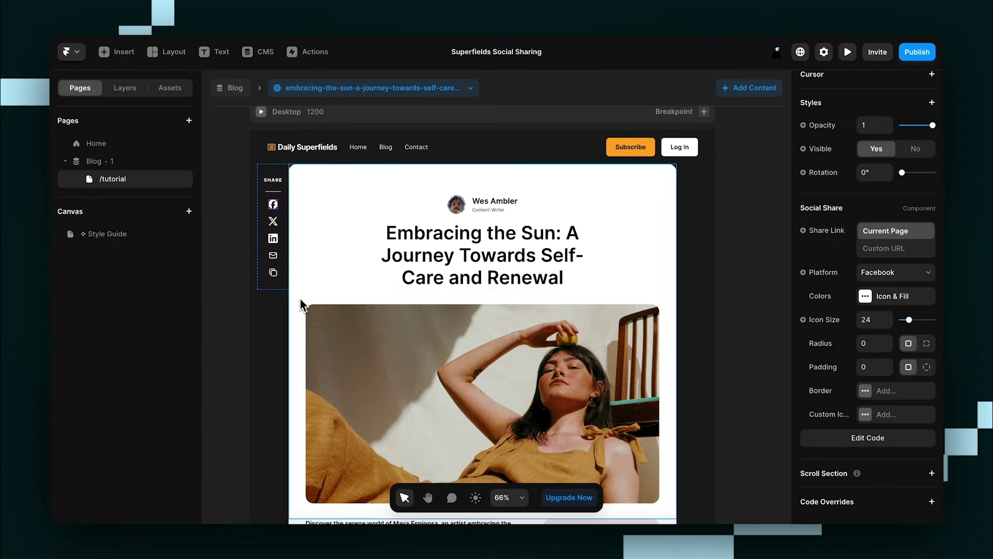
pyautogui.click(239, 253)
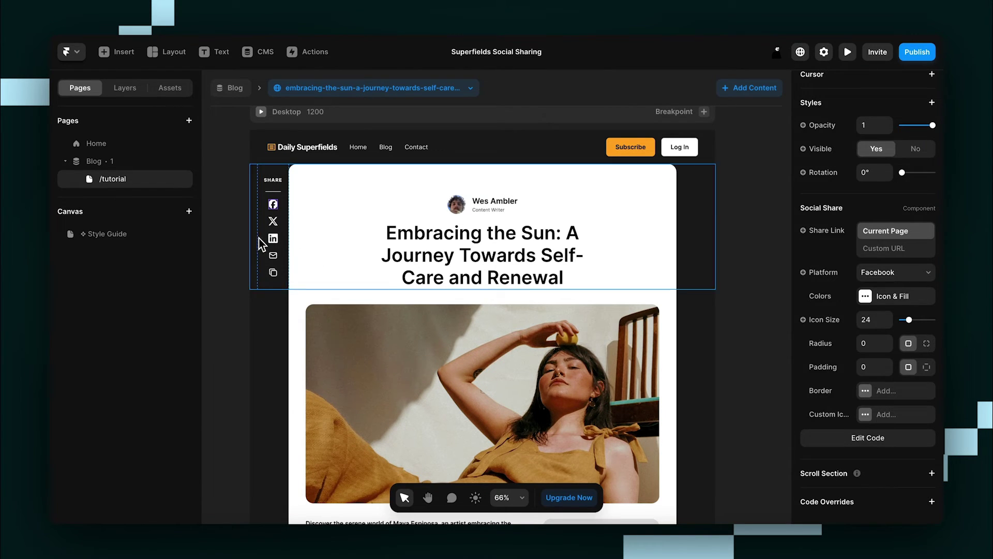
pyautogui.click(273, 234)
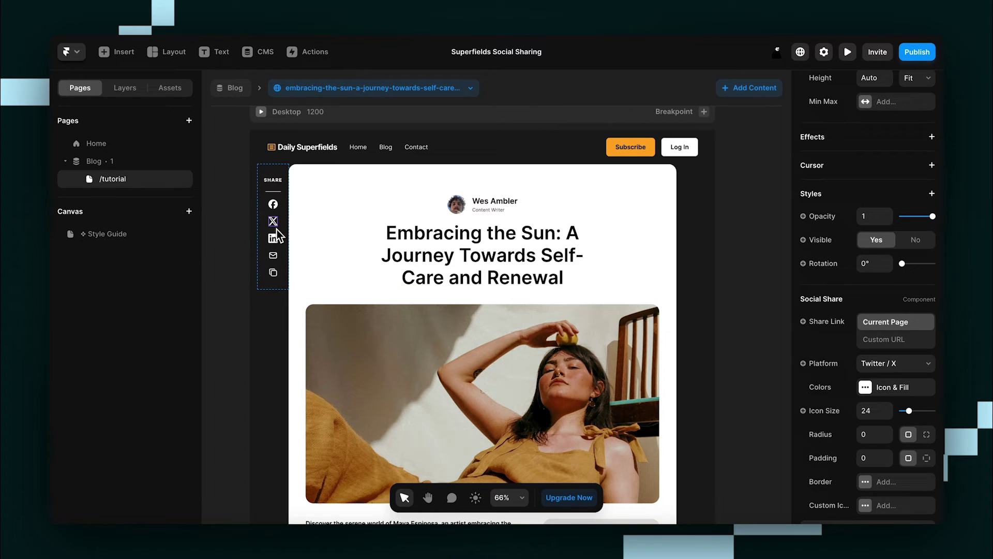
pyautogui.scroll(-3, 809, 359)
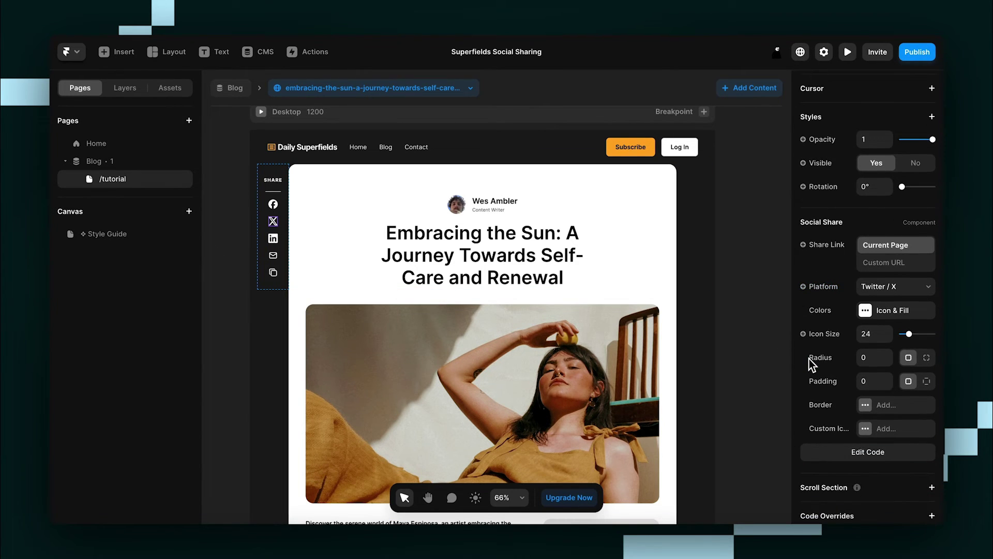
pyautogui.click(229, 358)
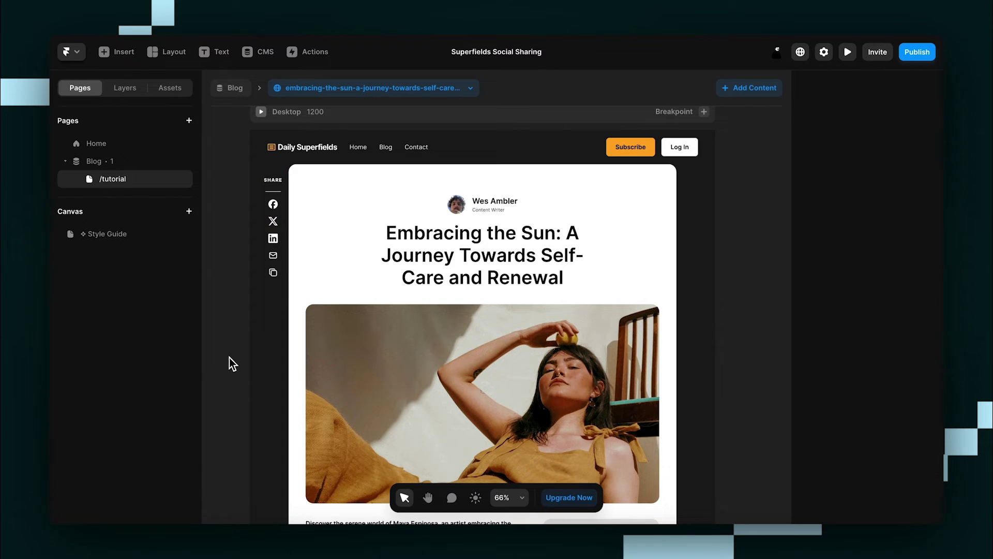
# - Colour the Font Awesome twitter brand icon #ffffff and copy its SVG snippet
pyautogui.hotkey('alt', 'Tab')
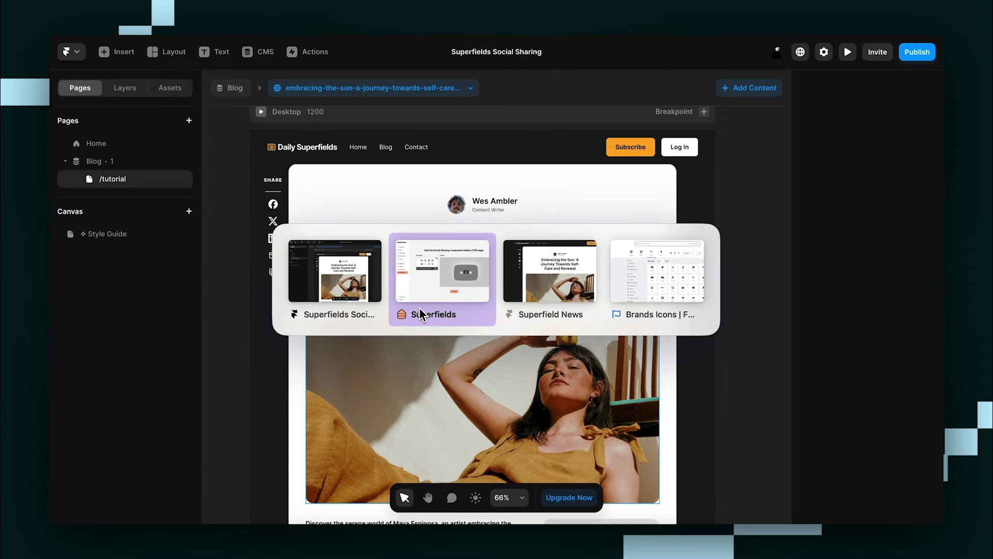
pyautogui.click(662, 290)
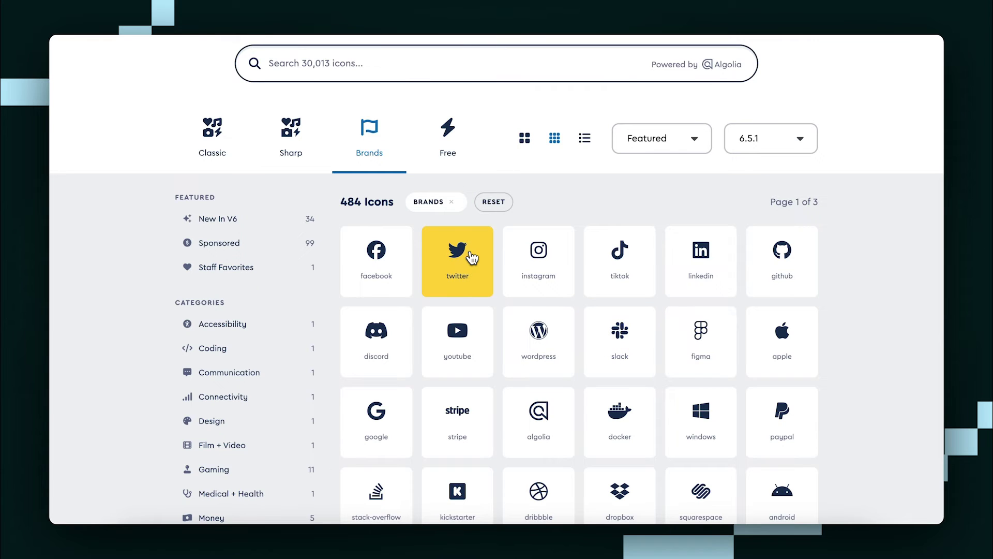
pyautogui.click(459, 270)
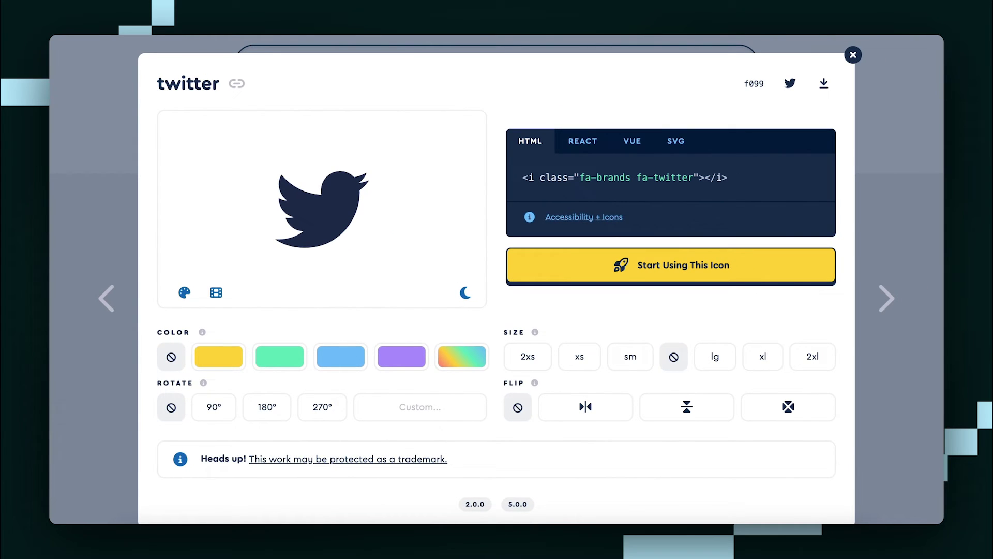
pyautogui.click(451, 360)
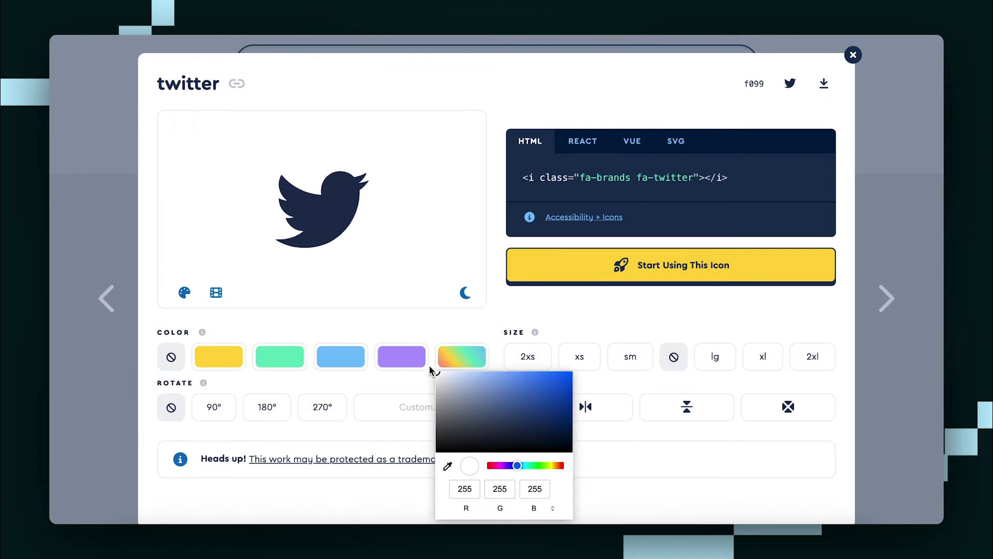
pyautogui.click(461, 335)
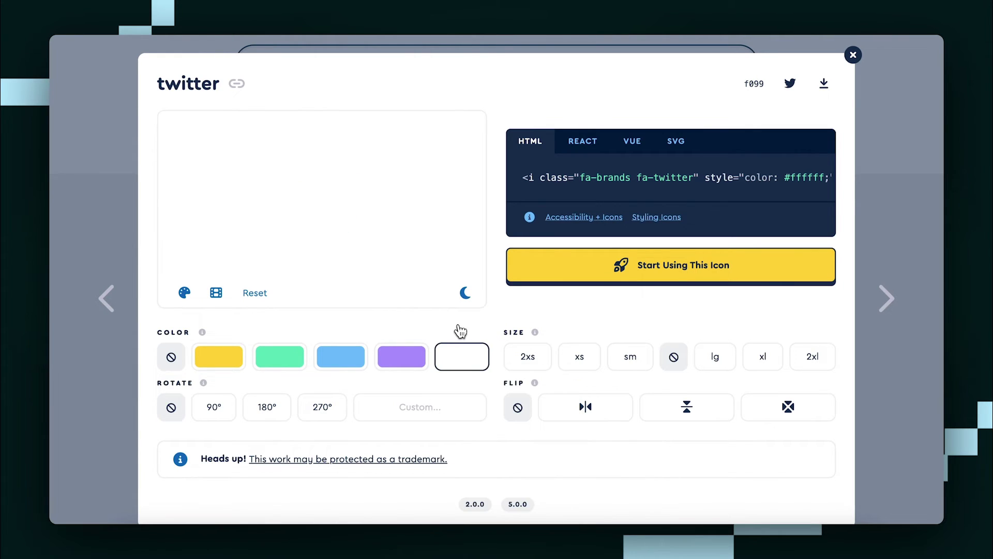
pyautogui.click(684, 148)
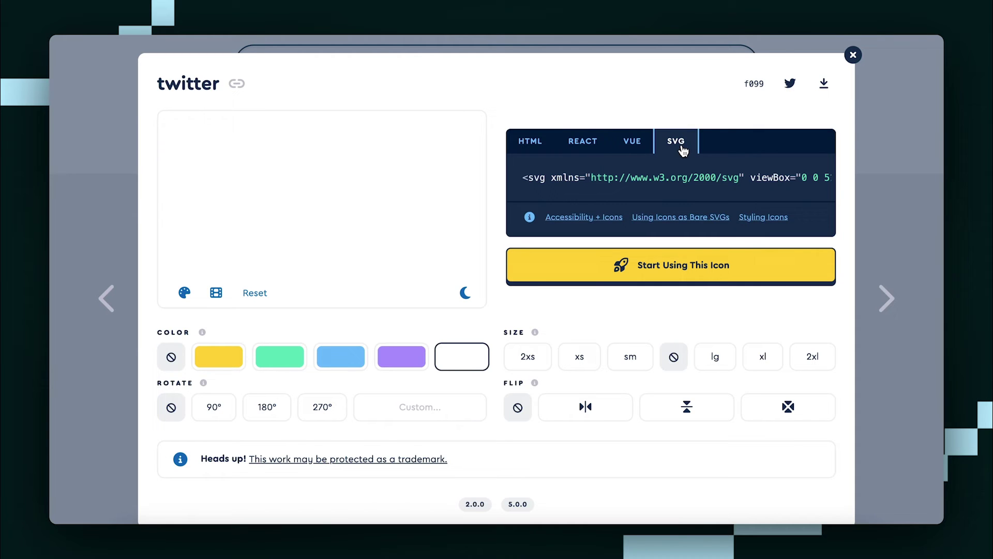
pyautogui.click(687, 189)
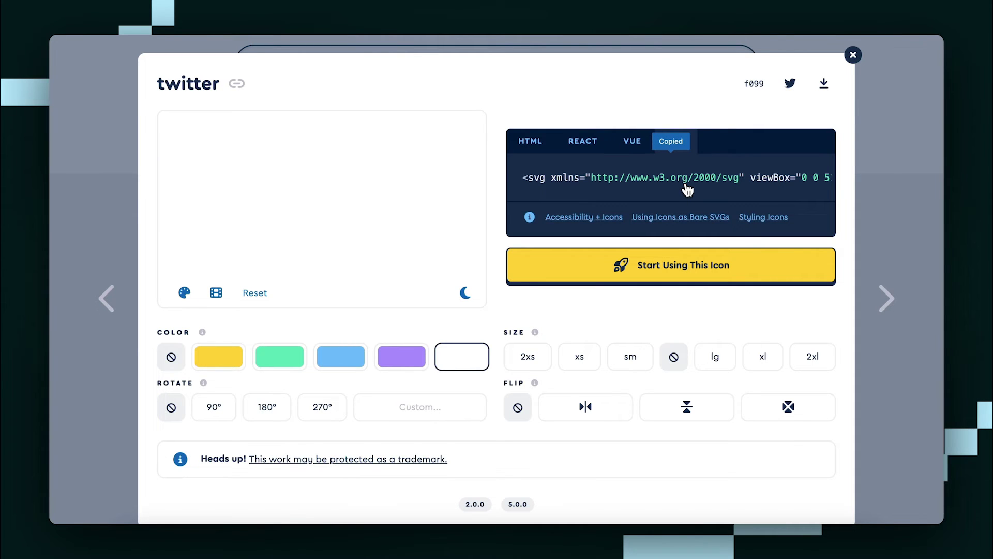
# - Paste the white twitter bird SVG as the X share button's custom icon
pyautogui.press('super+Tab')
pyautogui.press('super+Tab')
pyautogui.press('super+Tab')
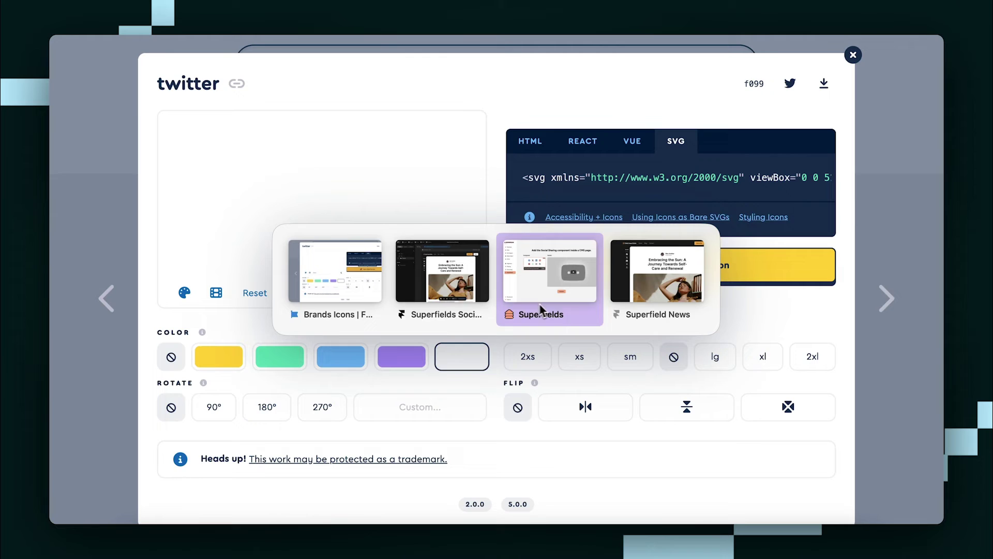
pyautogui.press('super+Tab')
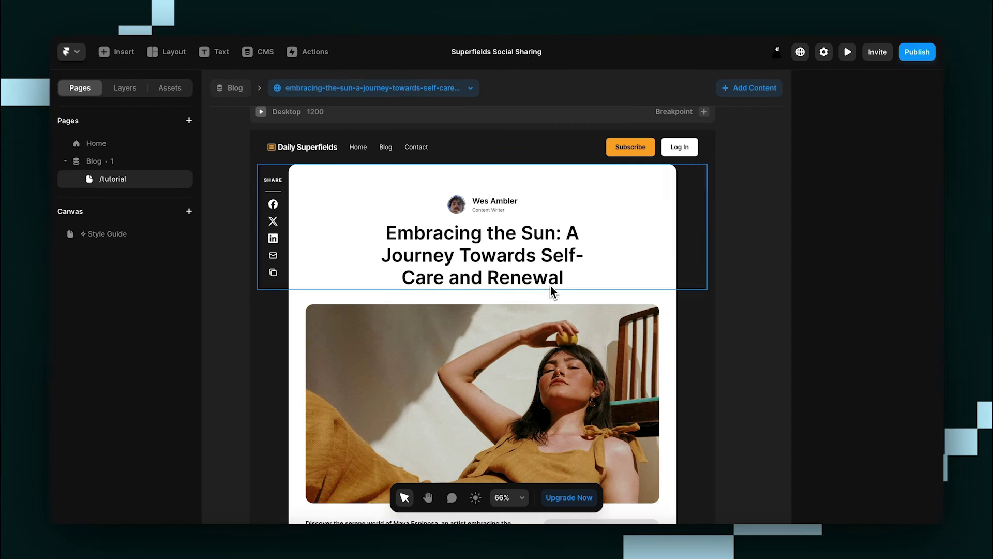
pyautogui.click(275, 223)
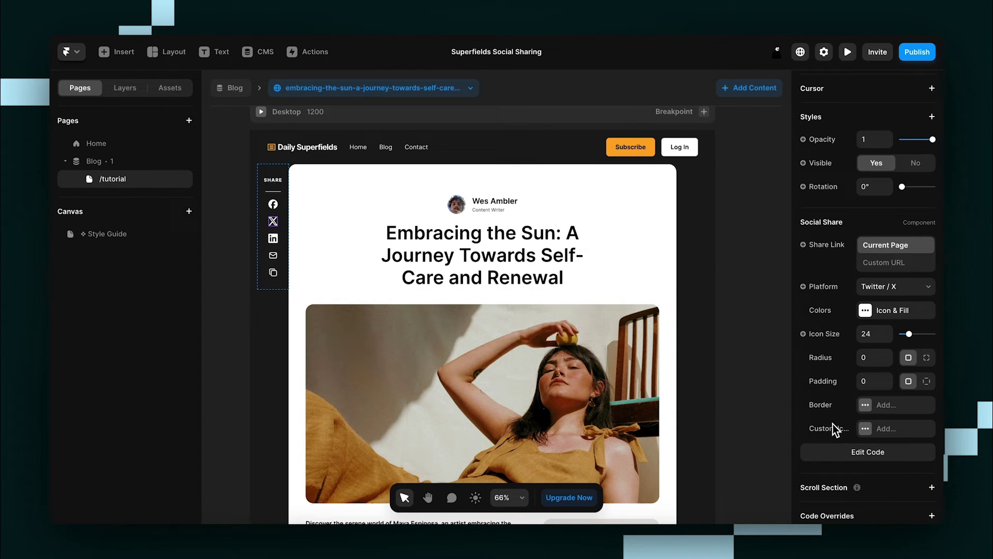
pyautogui.moveTo(791, 423); pyautogui.dragTo(827, 429)
pyautogui.click(883, 429)
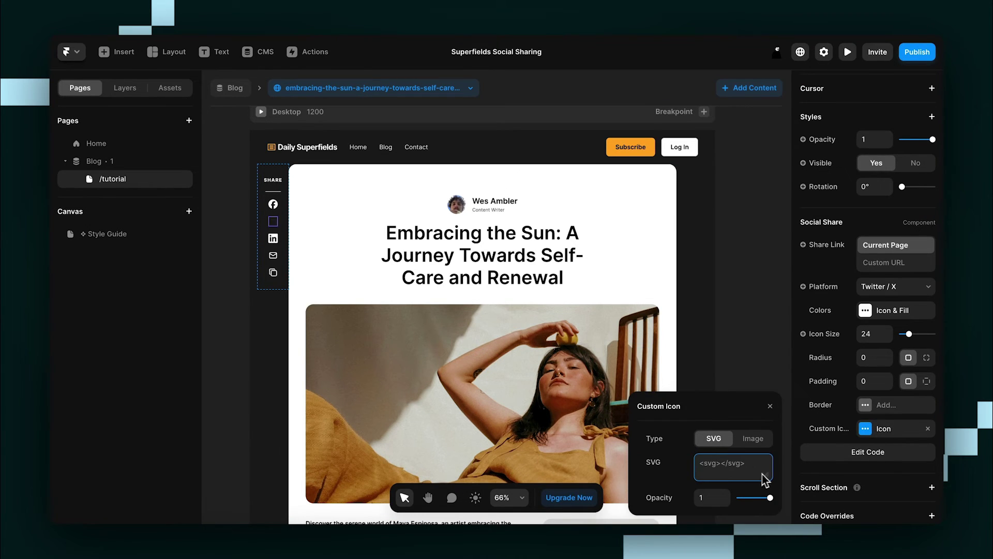
pyautogui.hotkey('ctrl', 'v')
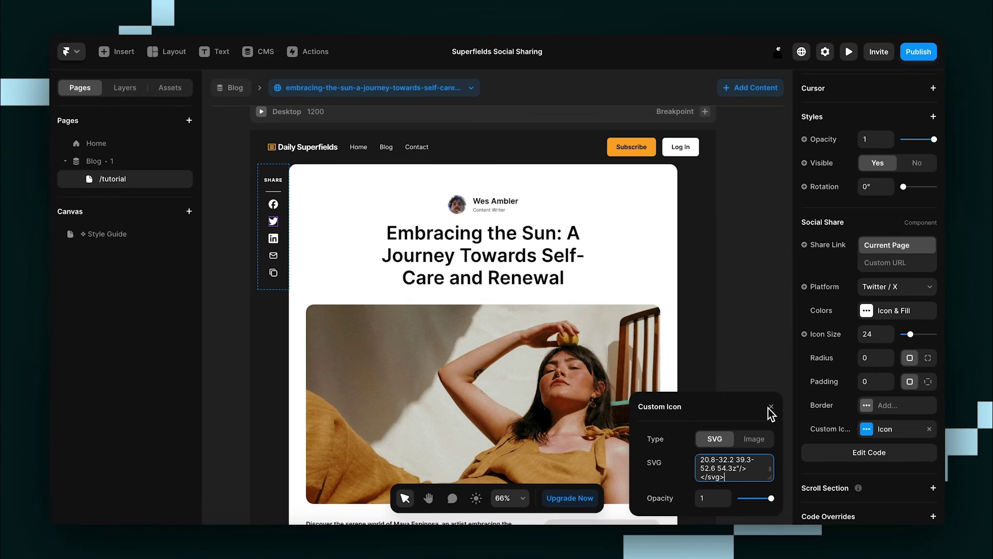
pyautogui.click(753, 438)
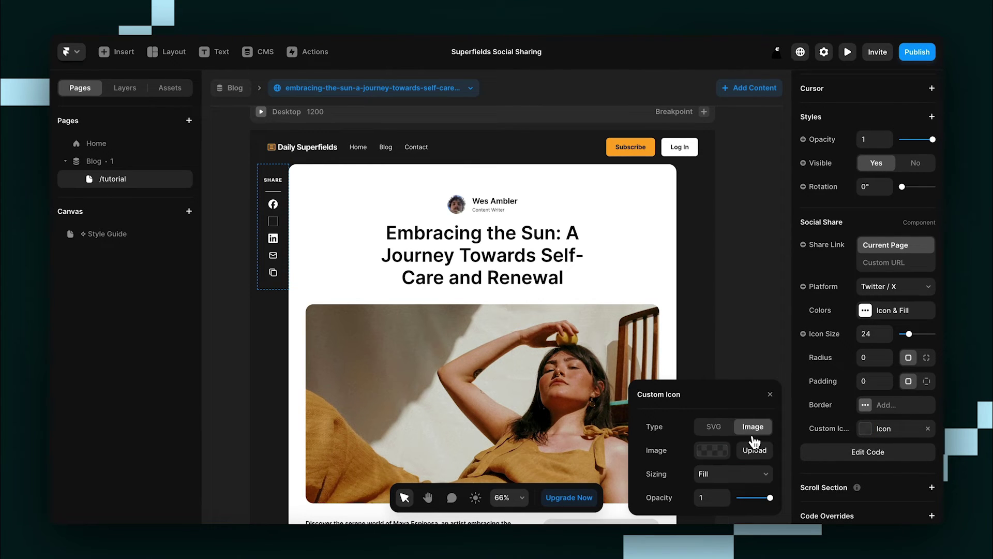
pyautogui.click(722, 433)
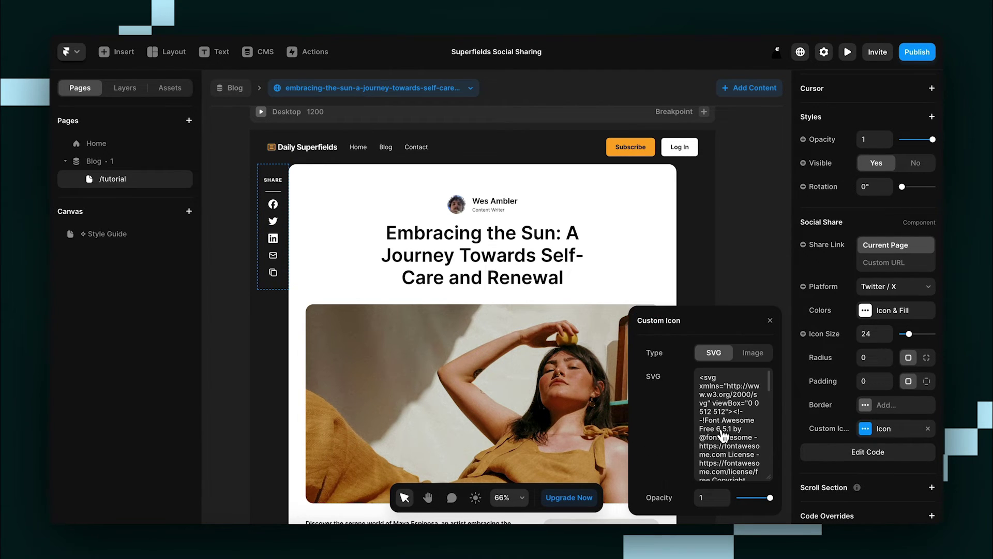
pyautogui.click(770, 321)
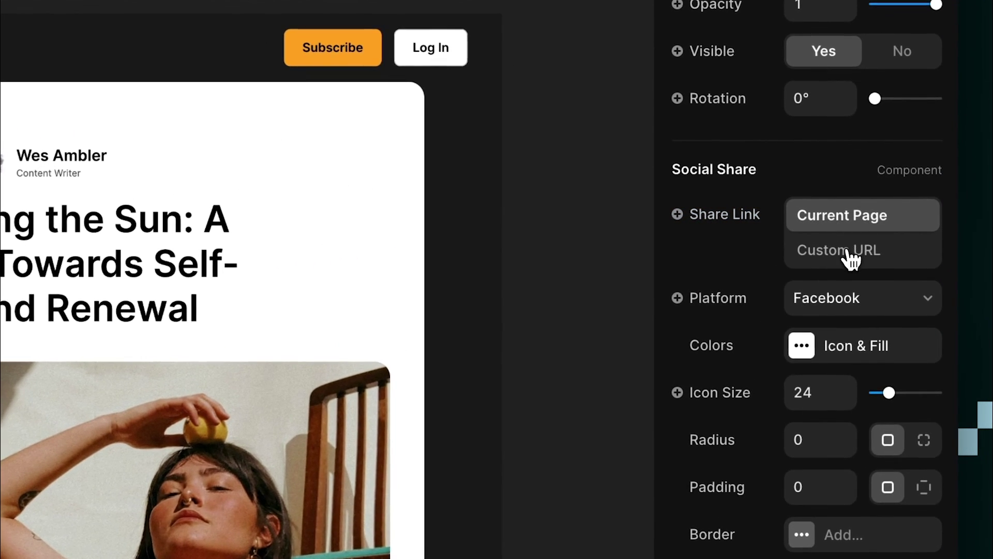
pyautogui.click(848, 254)
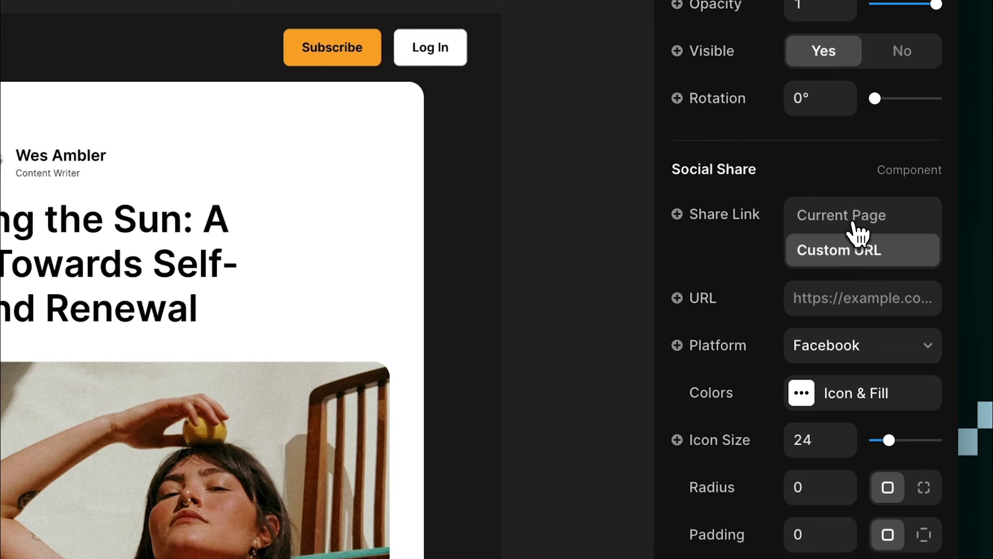
pyautogui.click(859, 217)
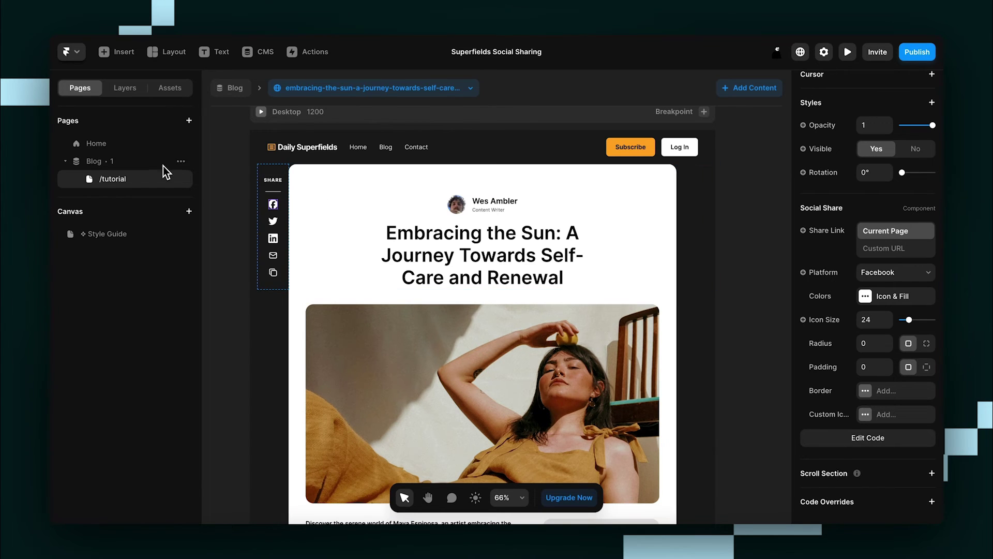
pyautogui.click(327, 91)
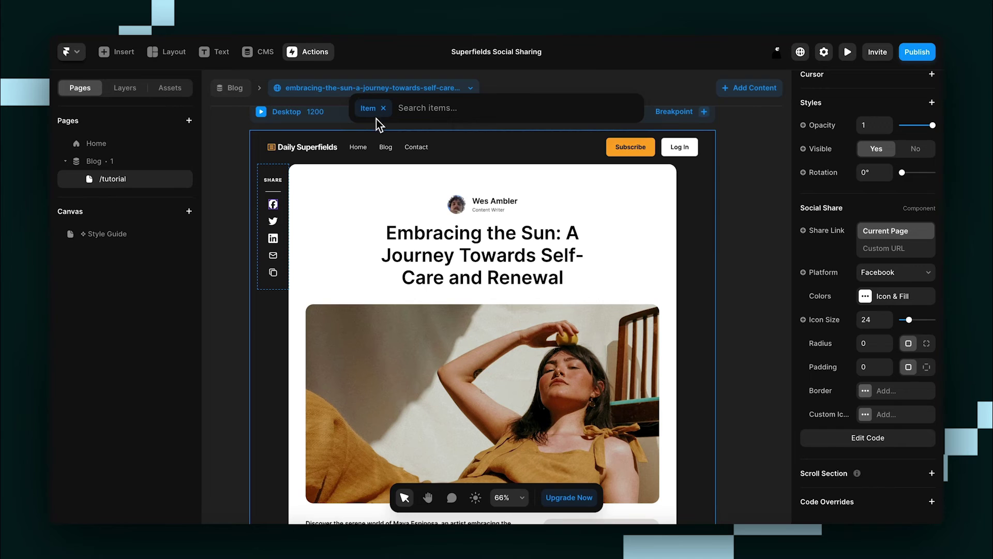
pyautogui.press('Escape')
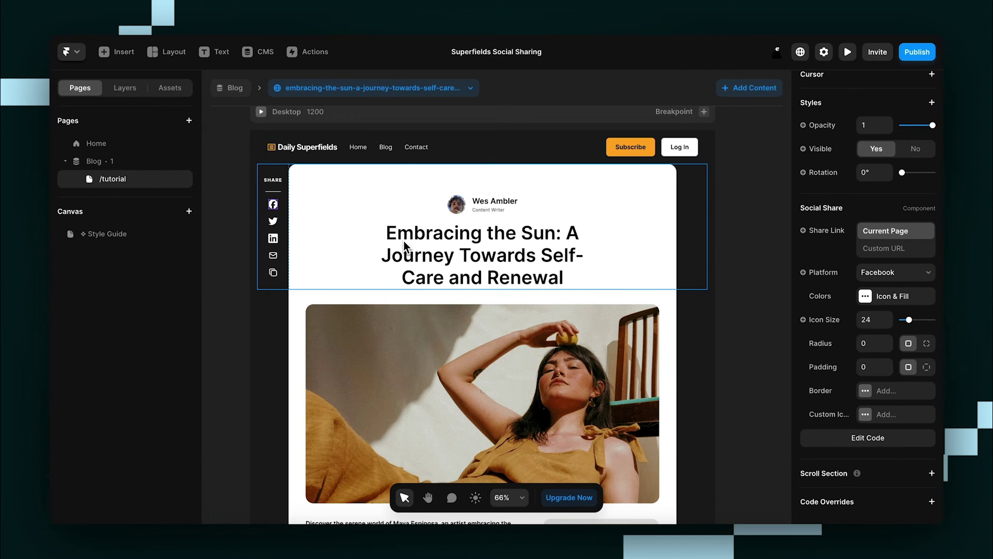
pyautogui.click(900, 251)
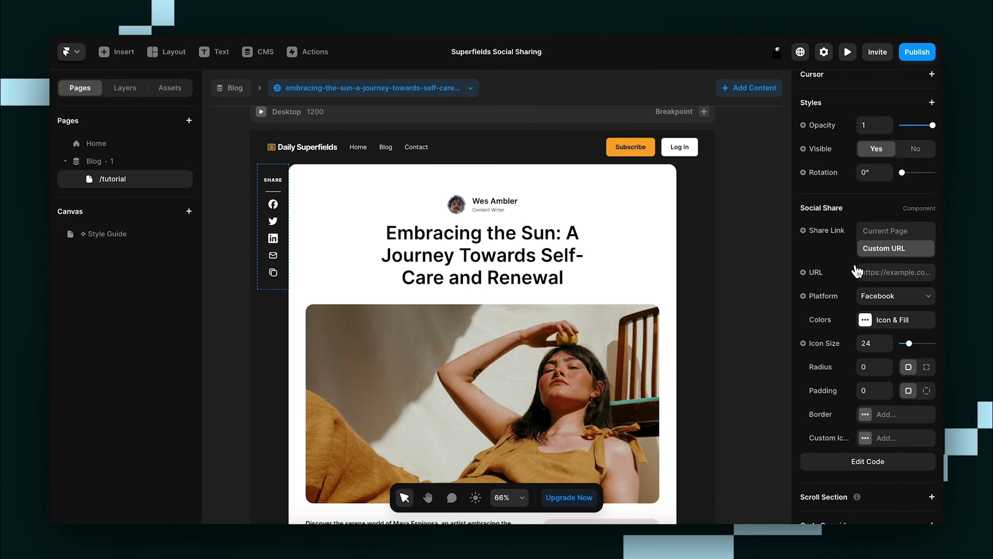
pyautogui.click(820, 275)
pyautogui.moveTo(843, 295)
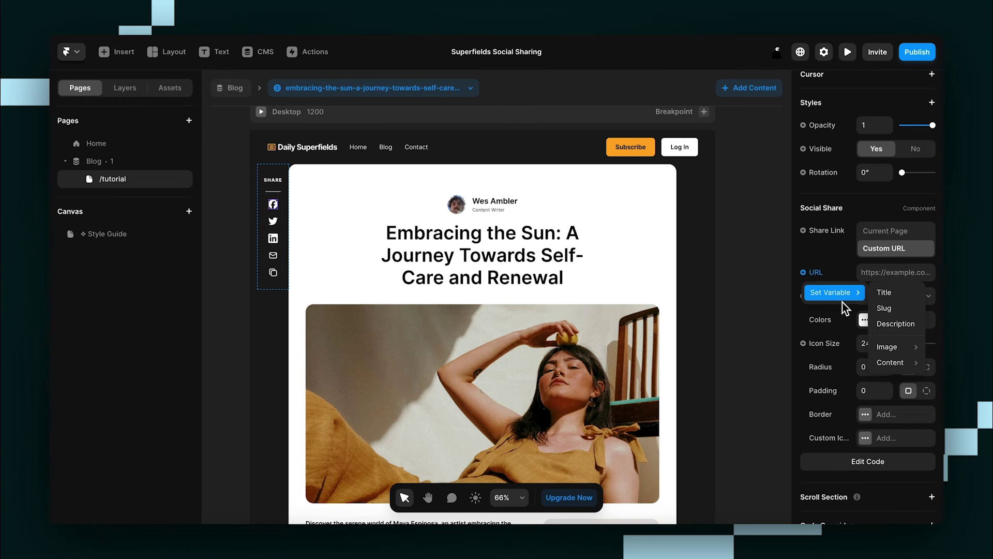
pyautogui.click(894, 309)
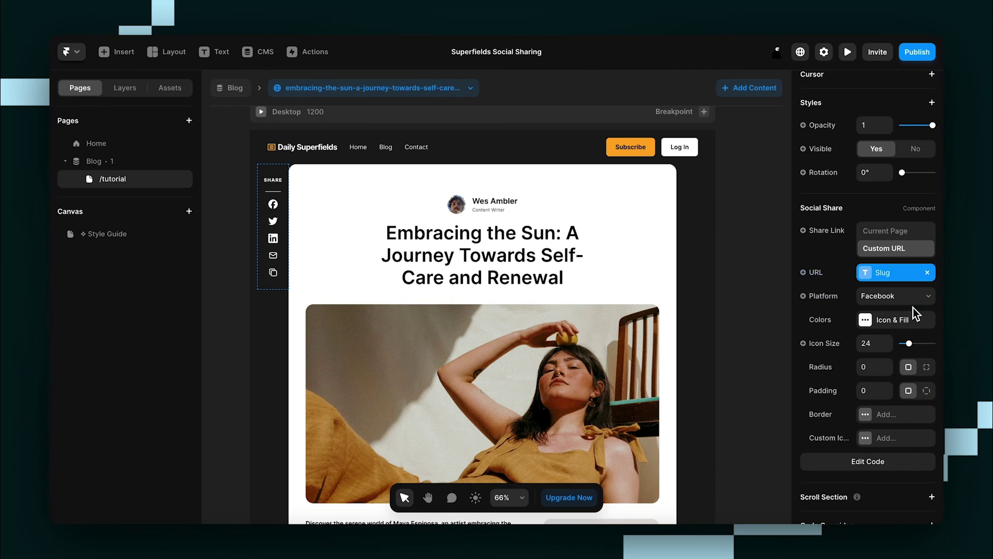
pyautogui.click(929, 275)
pyautogui.click(894, 239)
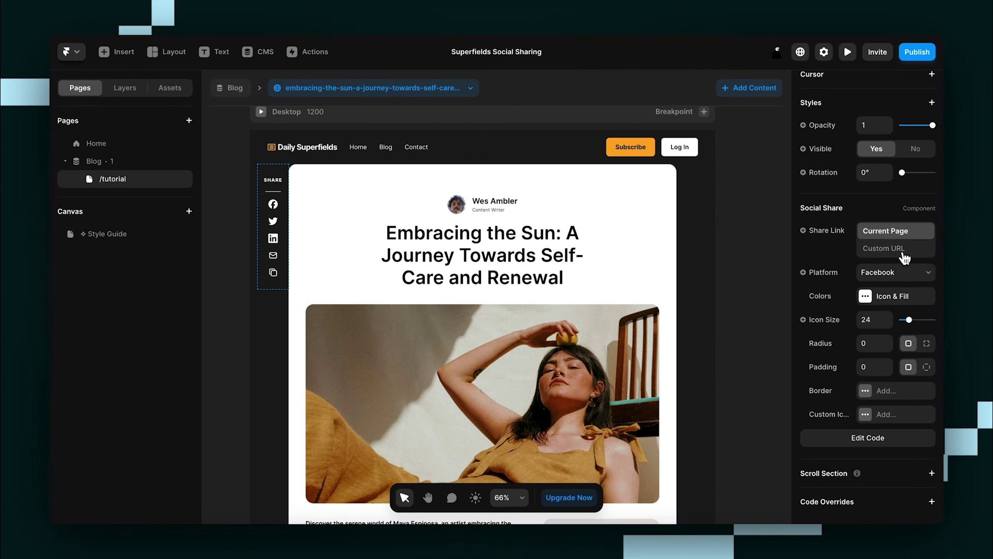
# - Publish the site update containing the new /:slug/tutorial page to framer.app
pyautogui.click(736, 271)
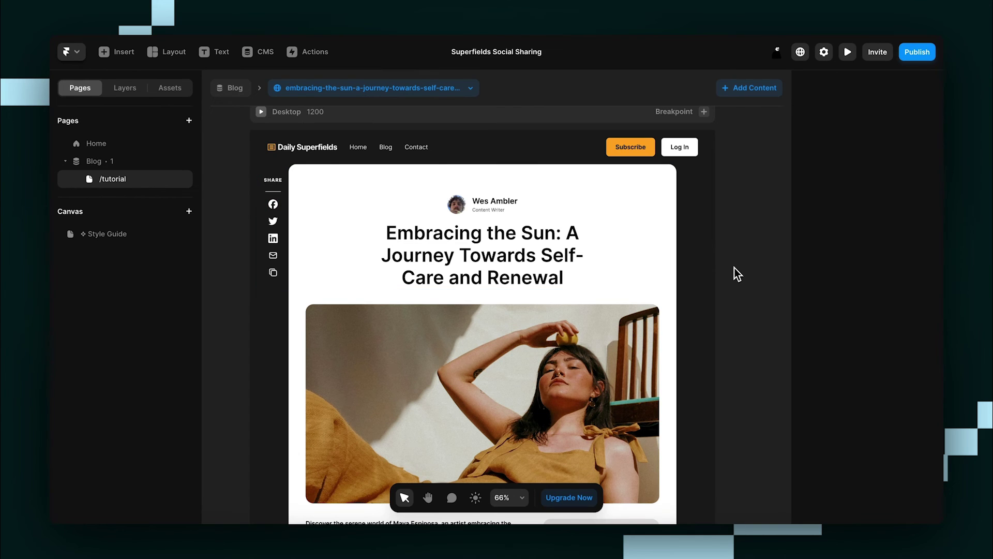
pyautogui.click(917, 51)
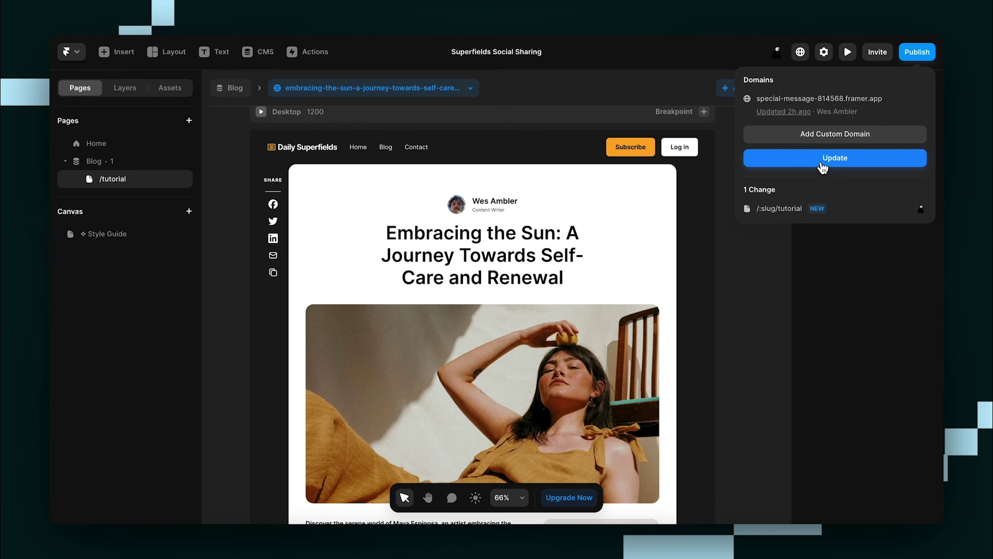
pyautogui.click(822, 164)
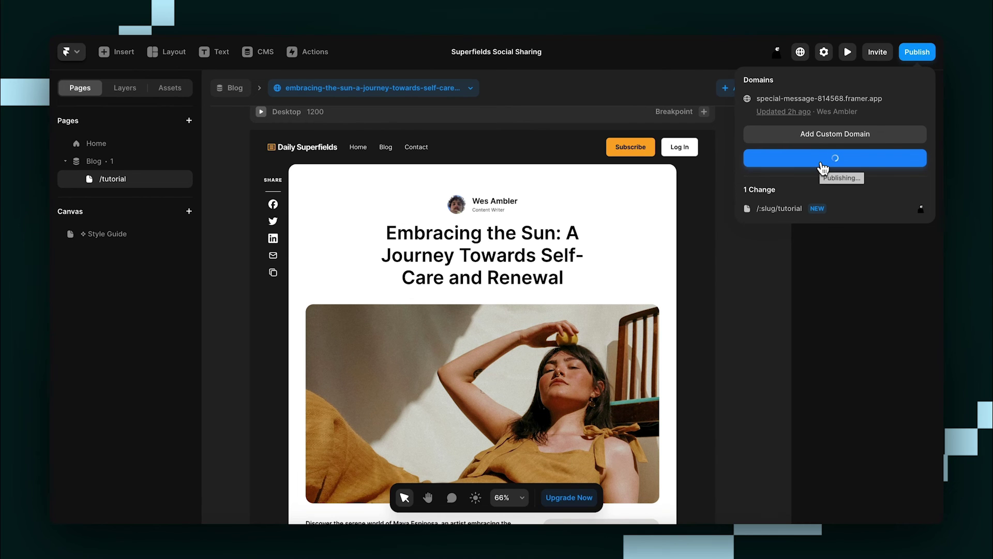